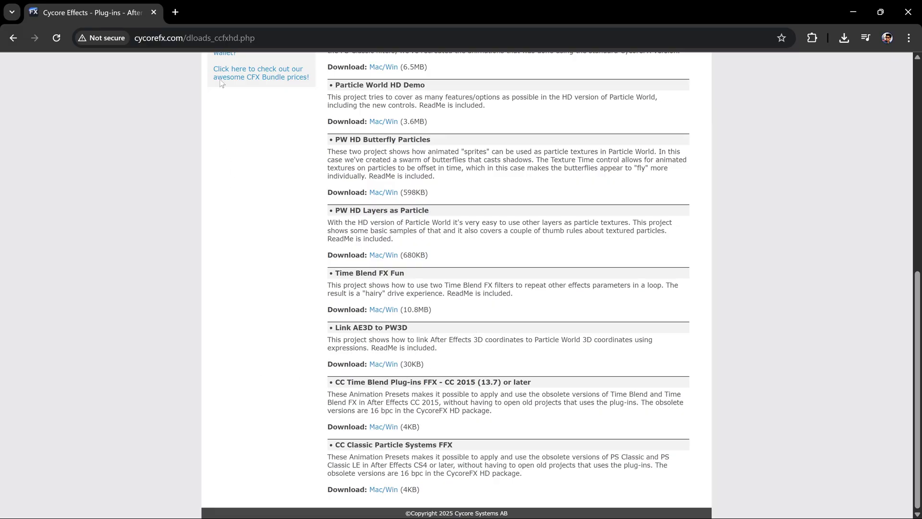
Download and save the CC Time Blend Plug-ins FFX Windows zip, then minimize Chrome
click(206, 38)
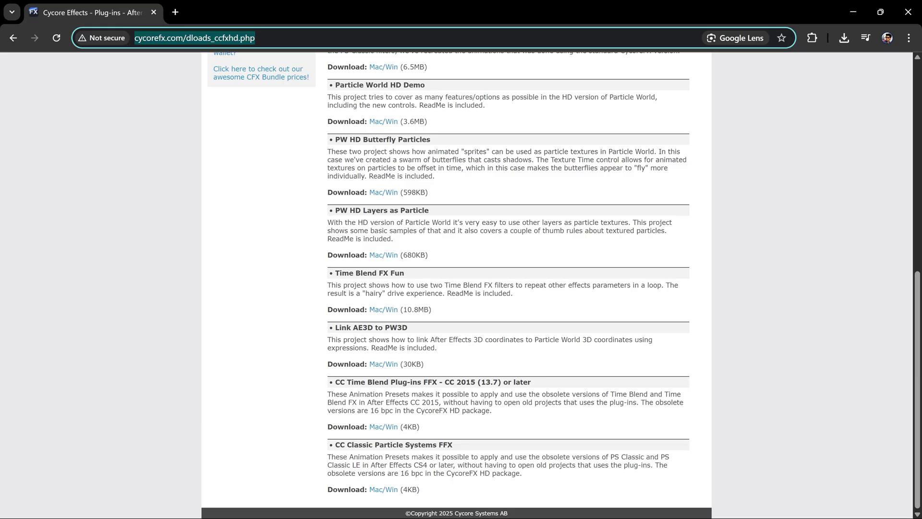
drag(335, 382, 533, 381)
click(383, 426)
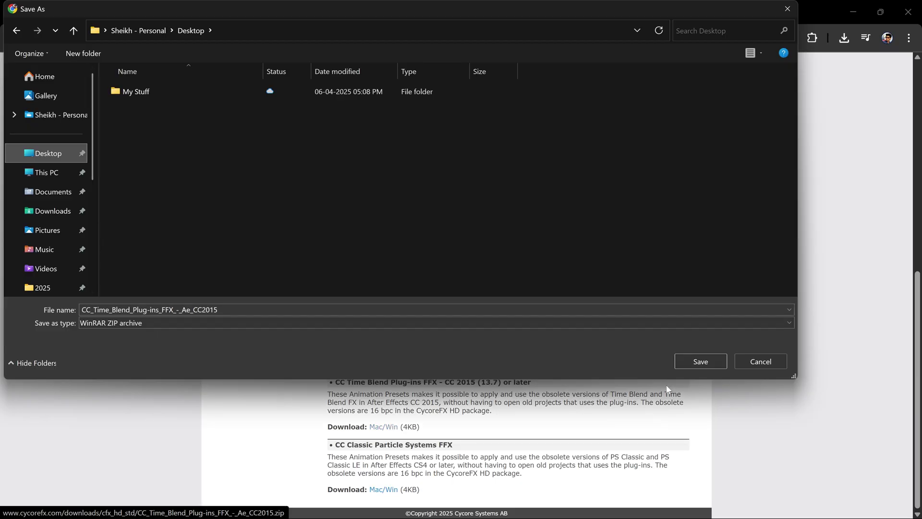
click(678, 361)
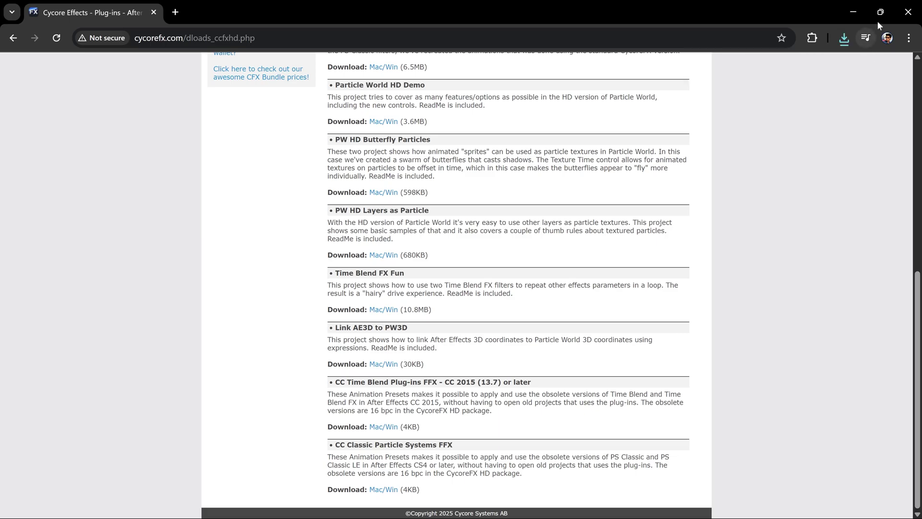
click(853, 12)
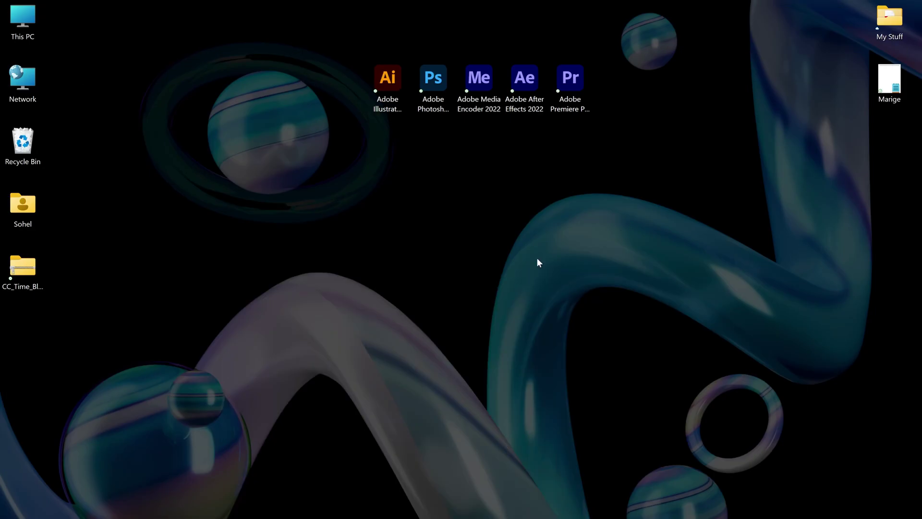
Extract the CC Time Blend zip into its own folder with WinRAR
right_click(34, 272)
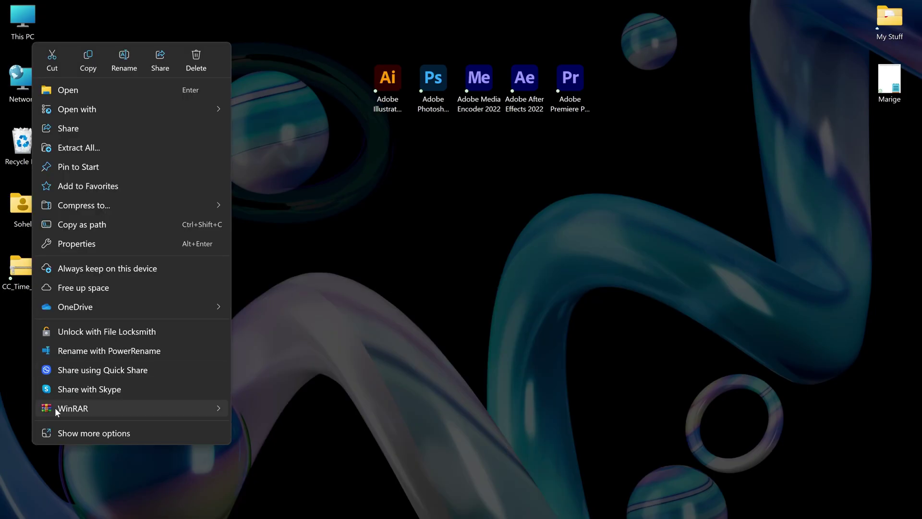
mouse_move(55, 407)
click(266, 449)
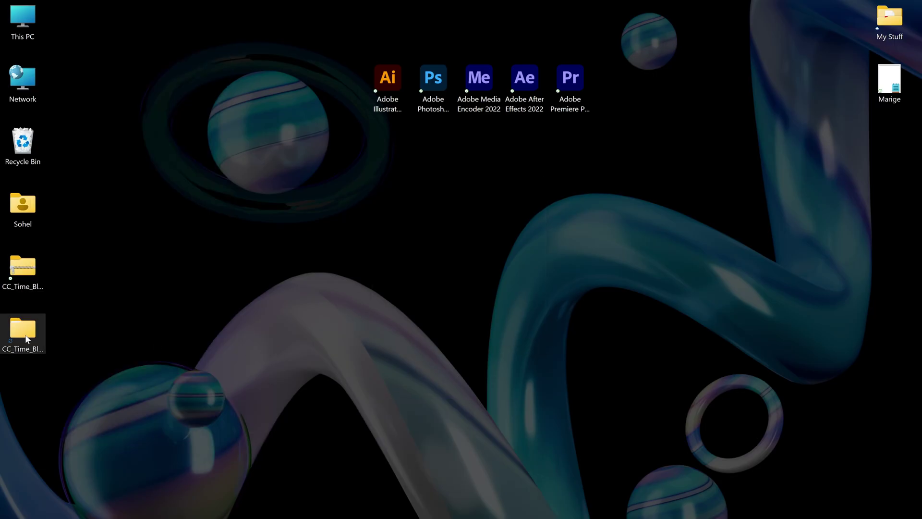
Copy the CC Time Blend FX preset file from the CC Time Blend Plug-ins FFX subfolder
double_click(26, 339)
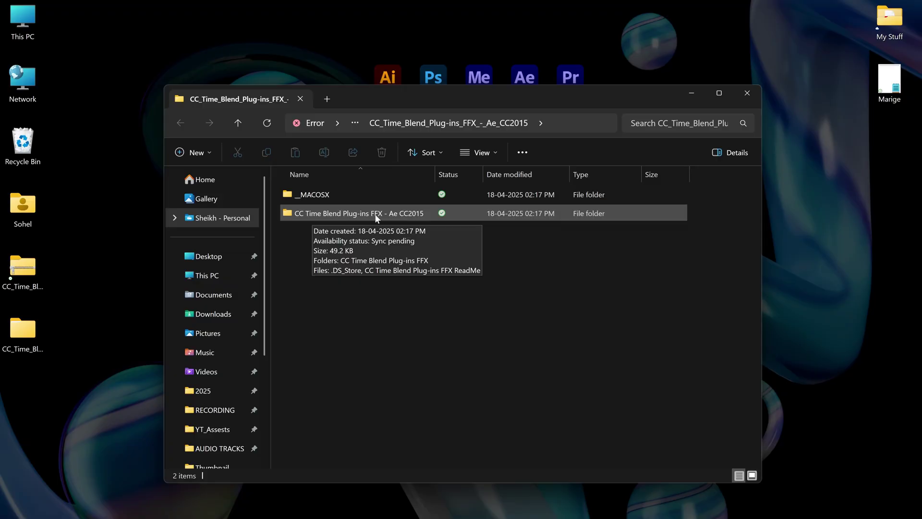
double_click(374, 214)
double_click(365, 196)
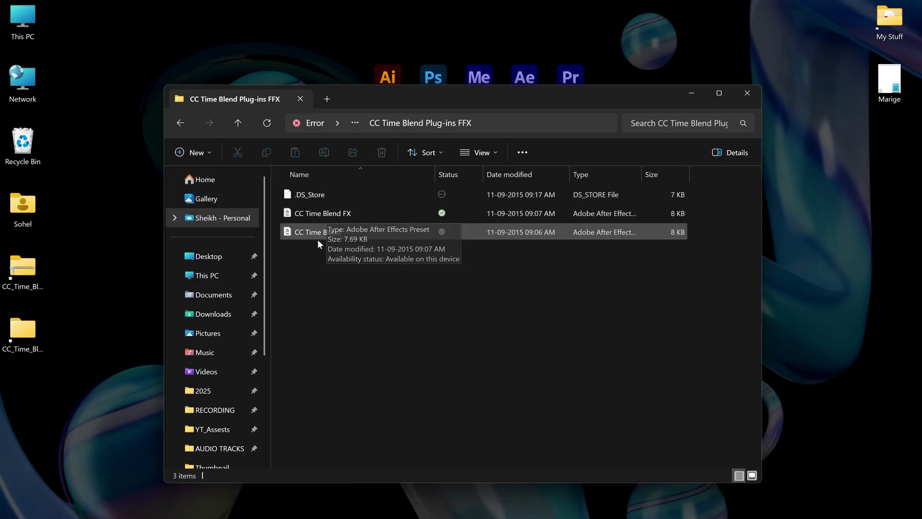
click(336, 214)
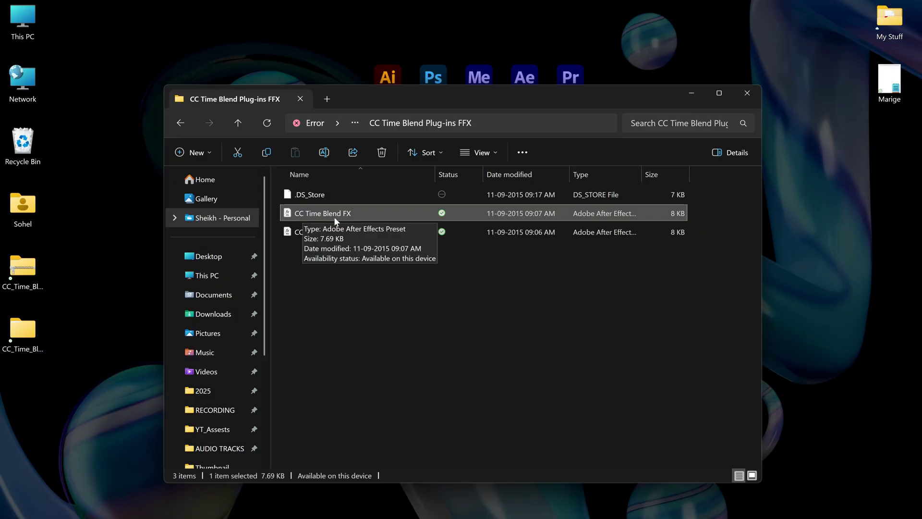
right_click(338, 211)
click(395, 89)
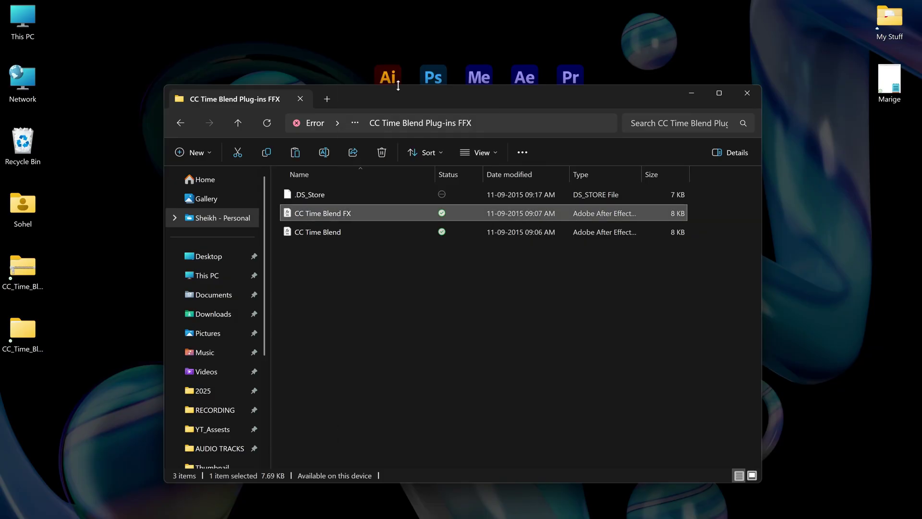
Go to C:\Program Files\Adobe\Adobe After Effects 2025 in a maximized Explorer window
double_click(398, 85)
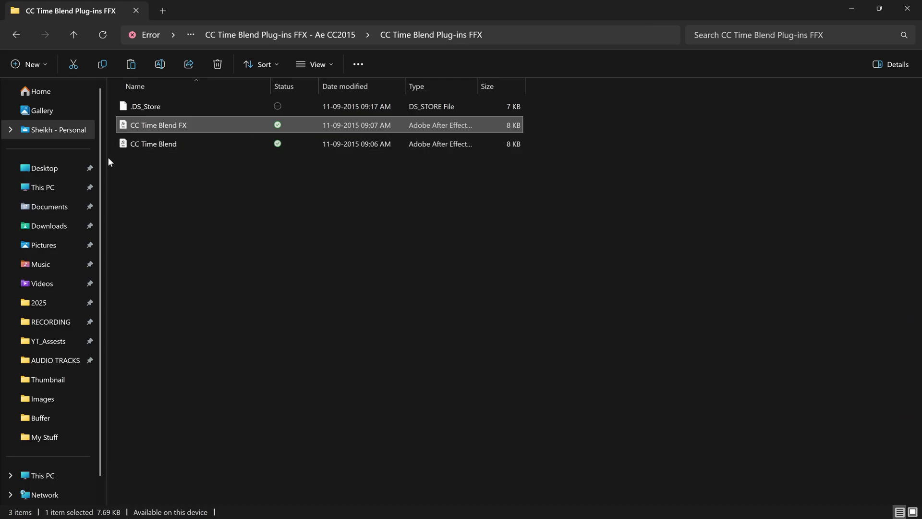
click(42, 188)
double_click(218, 119)
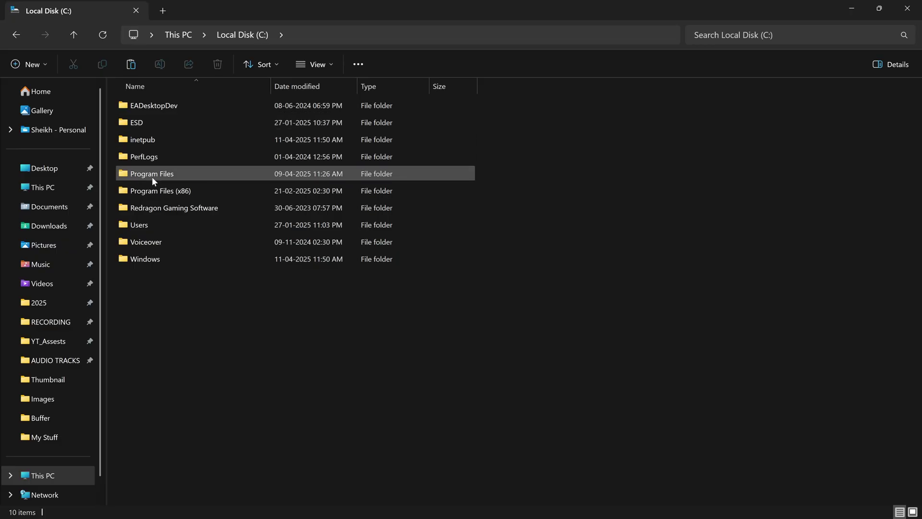
double_click(194, 176)
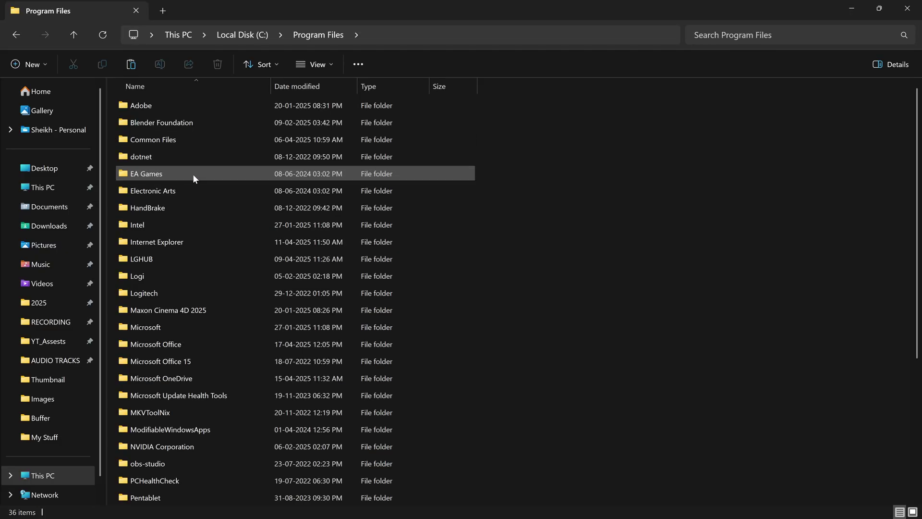
double_click(159, 105)
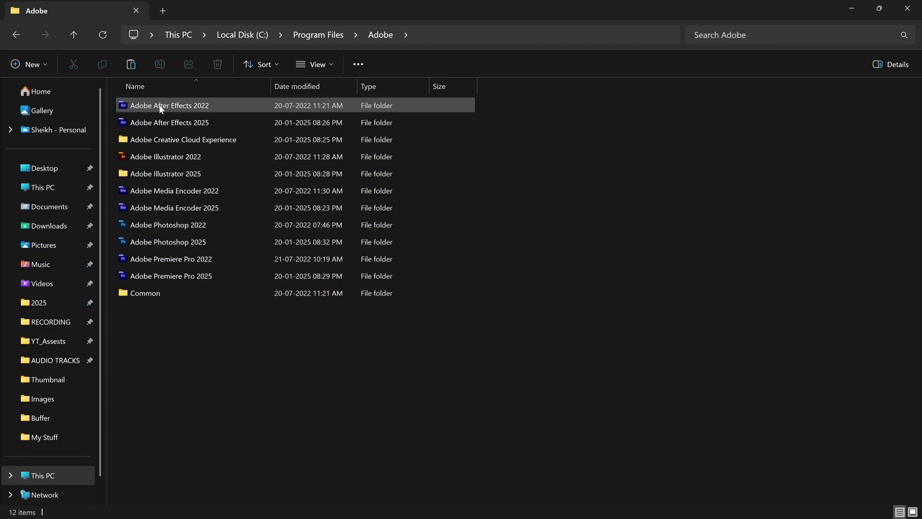
double_click(214, 122)
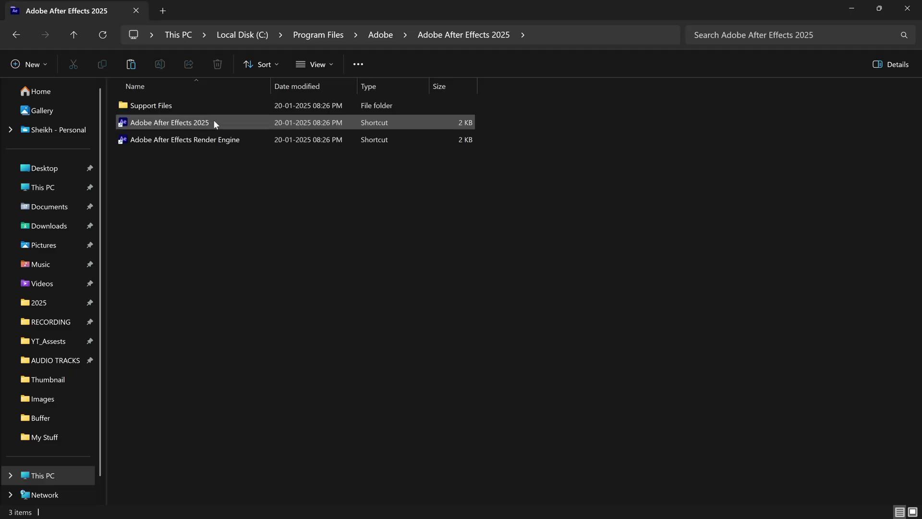
Paste the CC Time Blend FX preset into Support Files\Presets\Behaviors
double_click(192, 106)
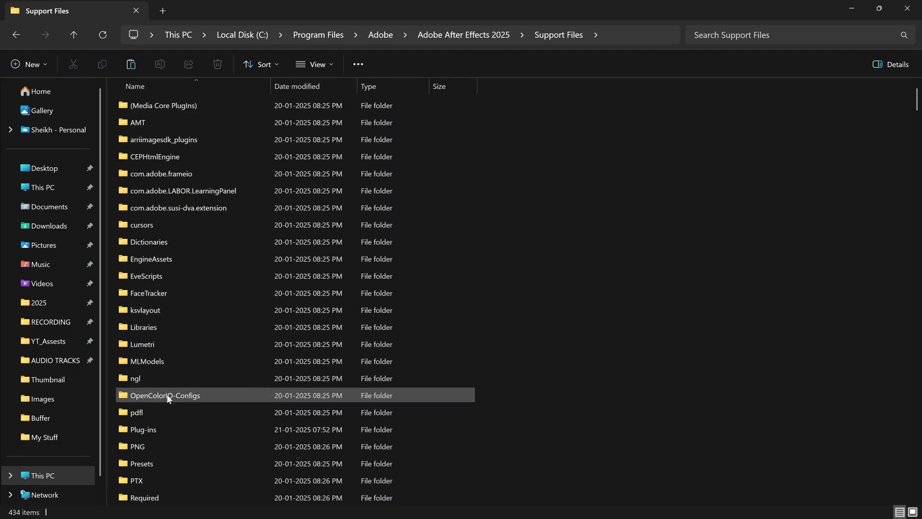
double_click(200, 463)
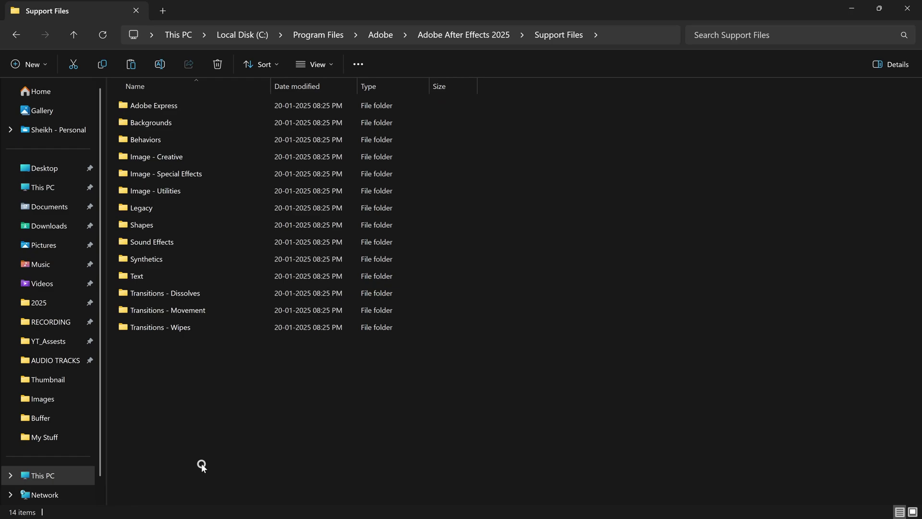
double_click(172, 141)
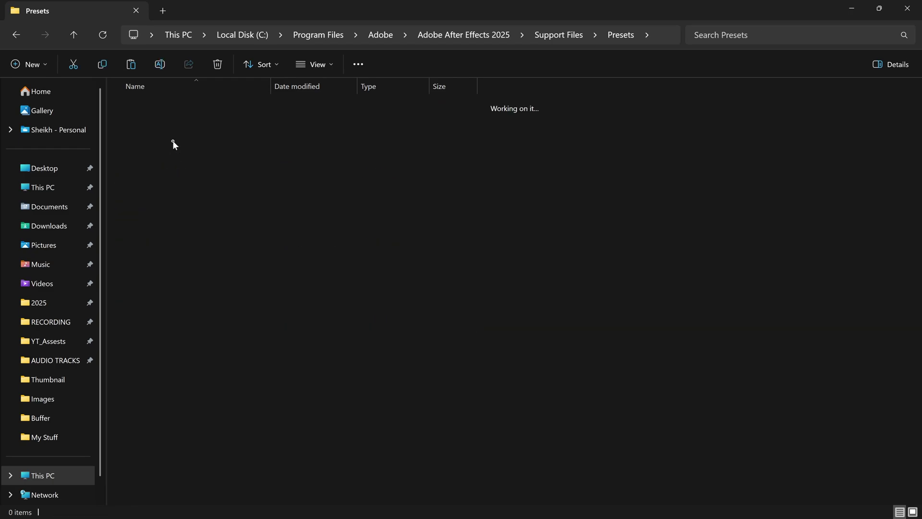
right_click(583, 203)
click(600, 228)
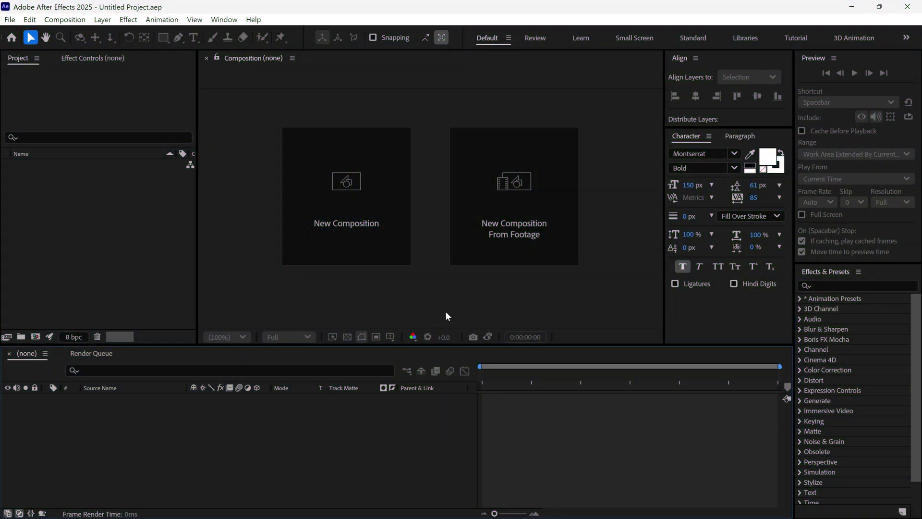
Search Effects & Presets for 'cc time' and select the CC Time Blend FX preset
click(857, 285)
text(cc tim)
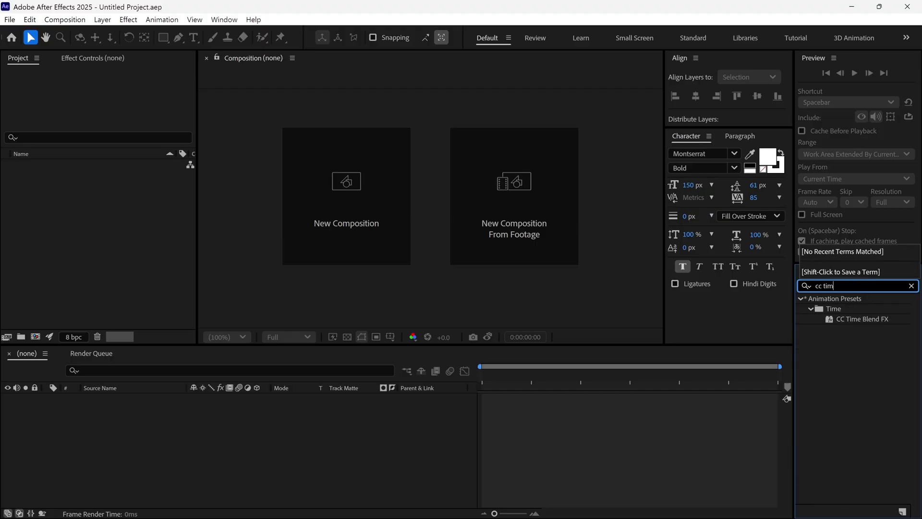
text(e)
click(856, 320)
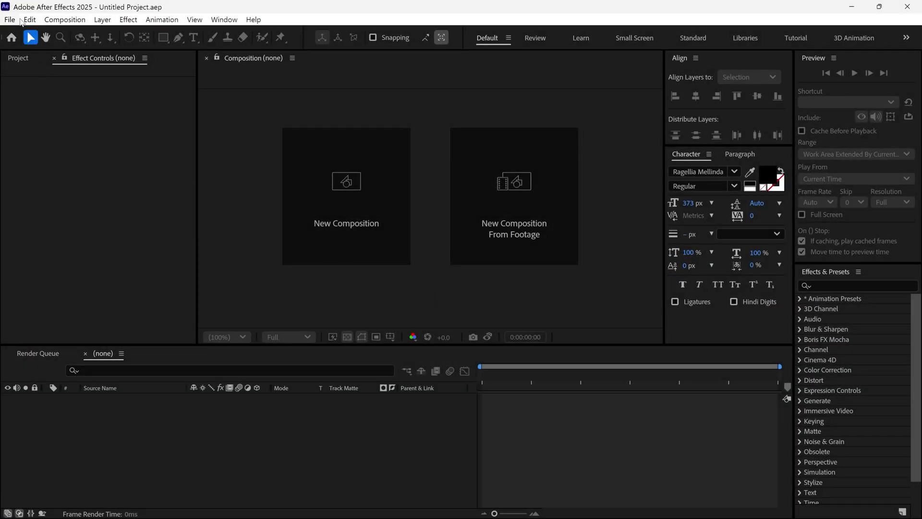
Uncheck Enable Multi-Frame Rendering in Memory & Performance preferences and confirm
click(30, 19)
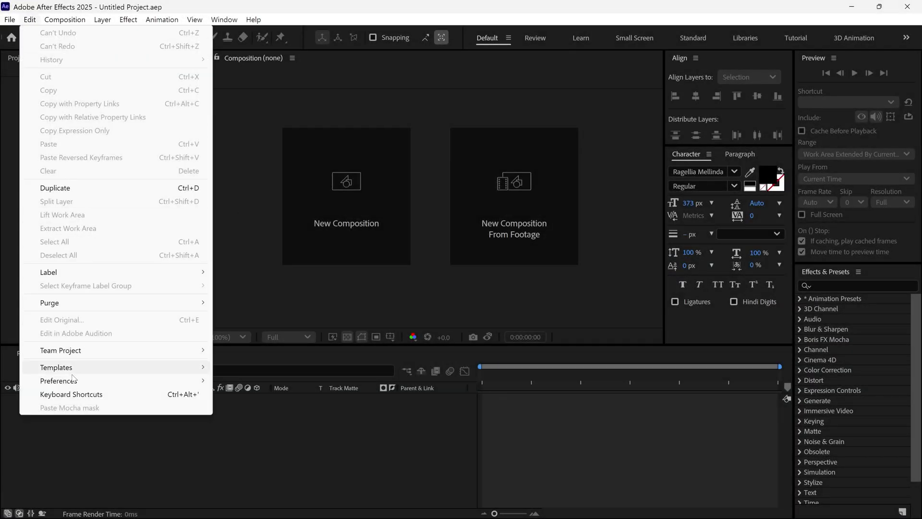
mouse_move(72, 380)
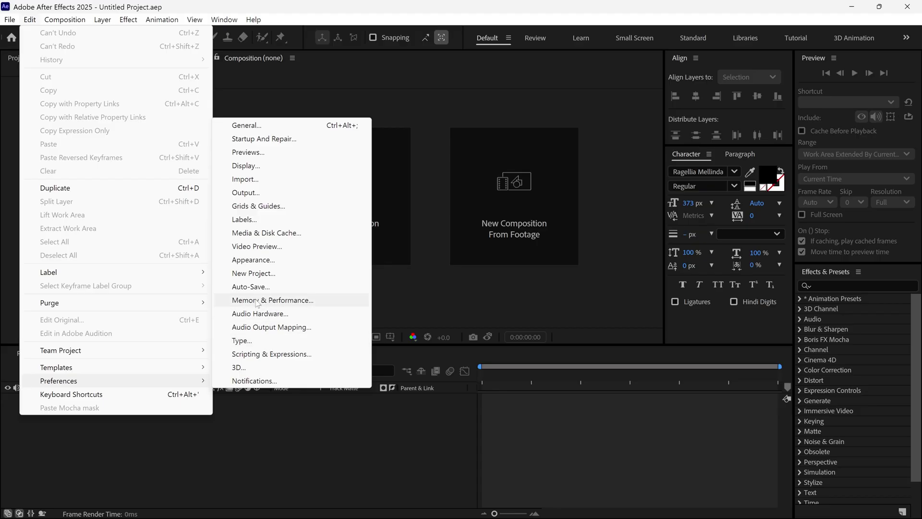
click(327, 299)
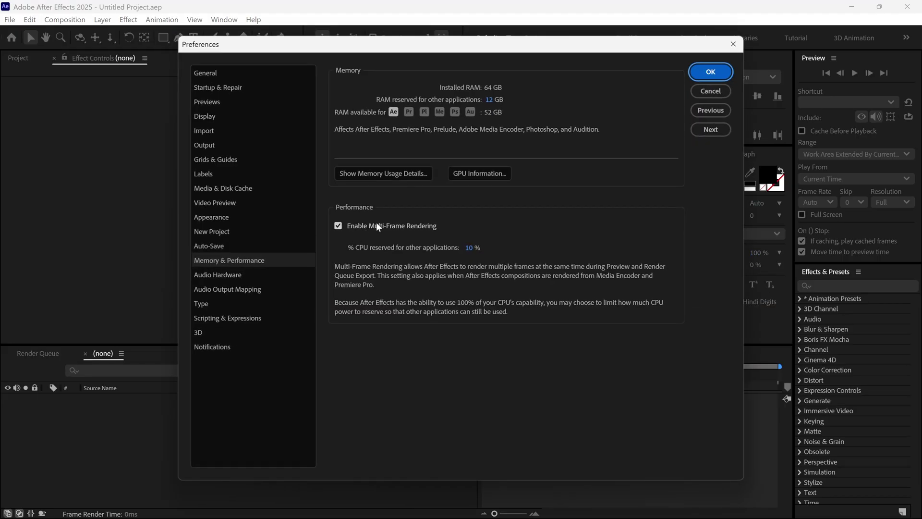
click(338, 226)
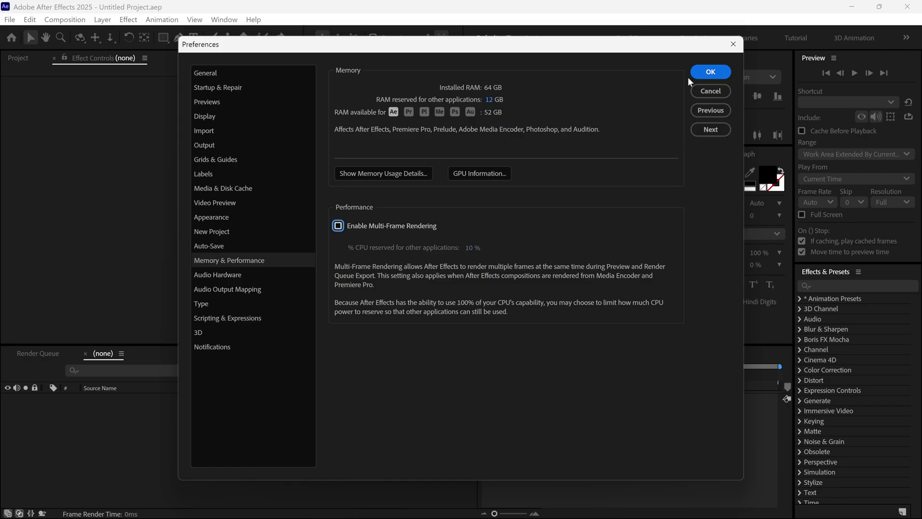
click(699, 73)
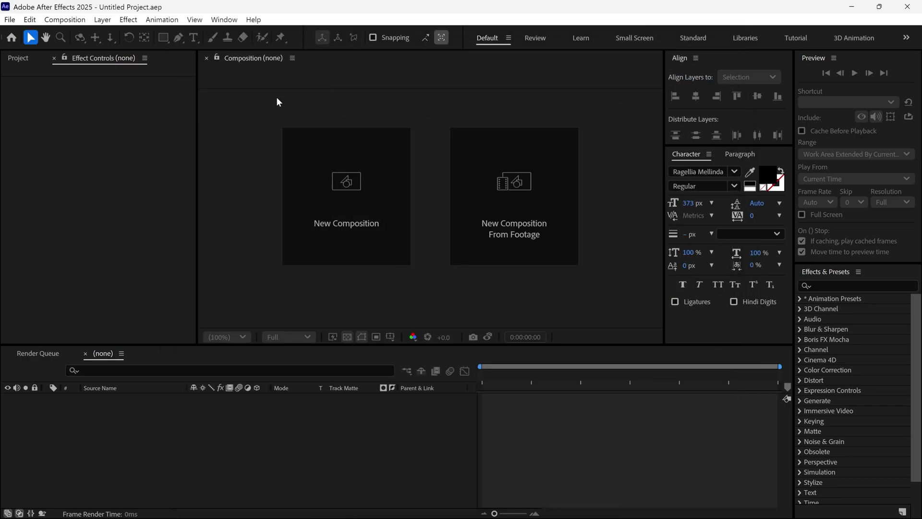
Purge All Memory & Disk Cache and confirm clearing the 3.1 GB disk cache
click(29, 20)
mouse_move(114, 302)
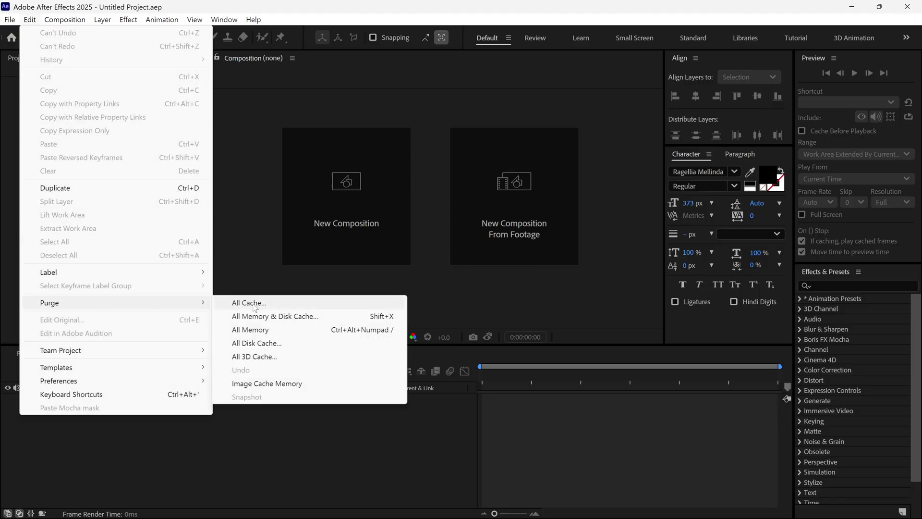
click(280, 316)
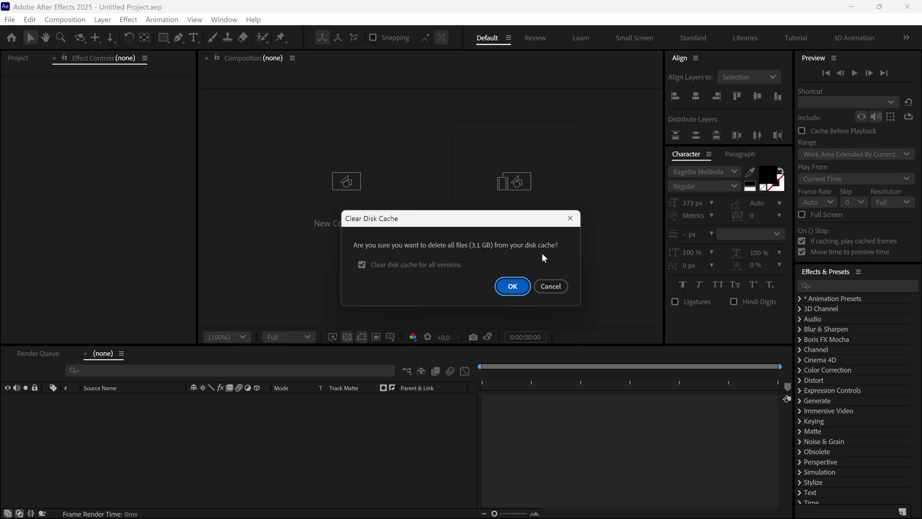
click(513, 293)
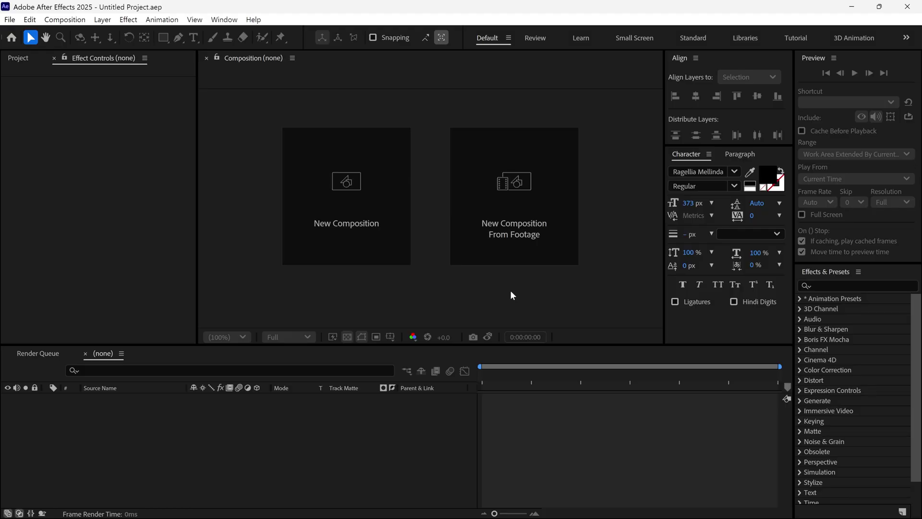
click(29, 20)
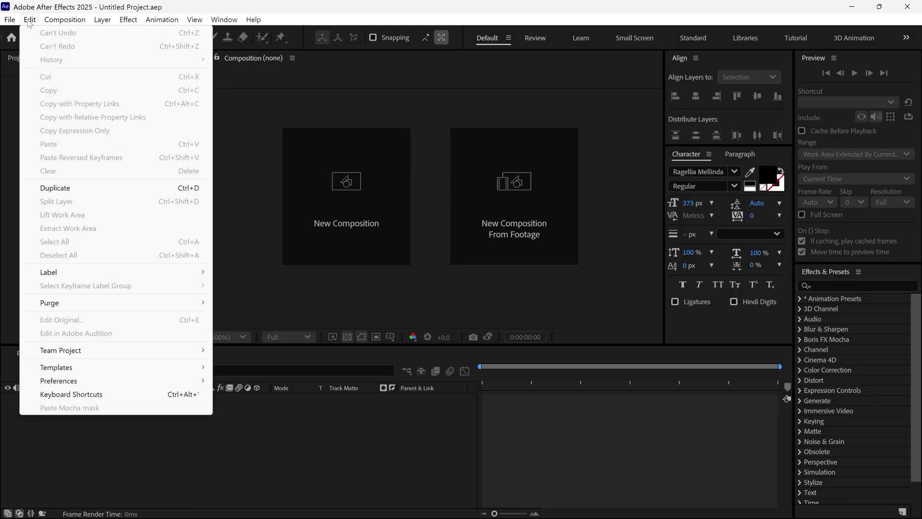
click(62, 395)
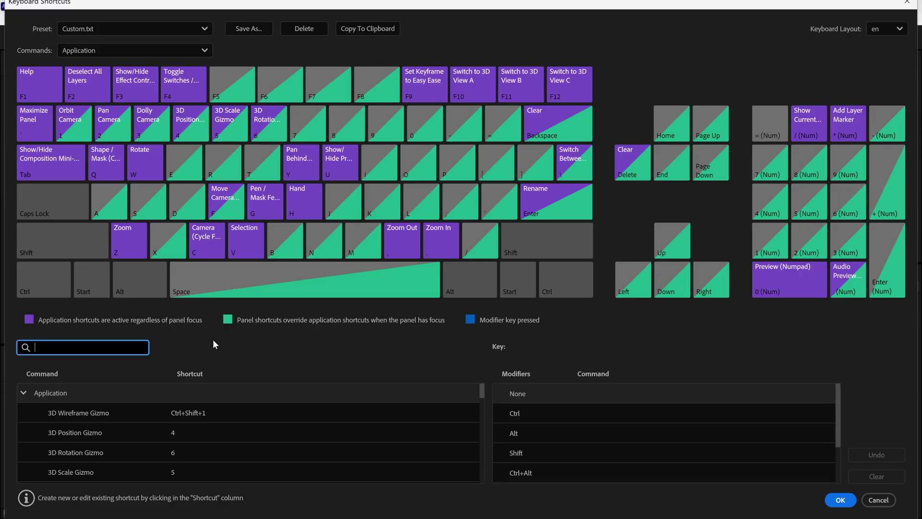
text(purg)
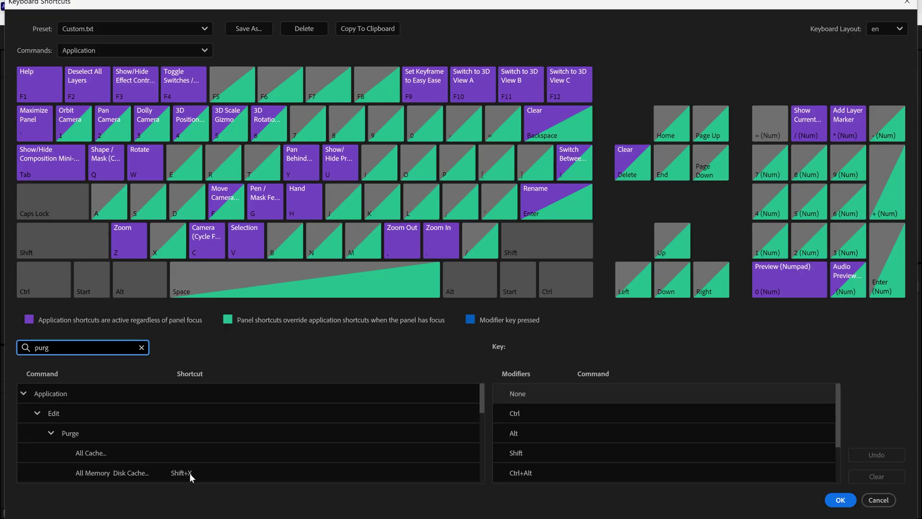
scroll(189, 474, down, 1)
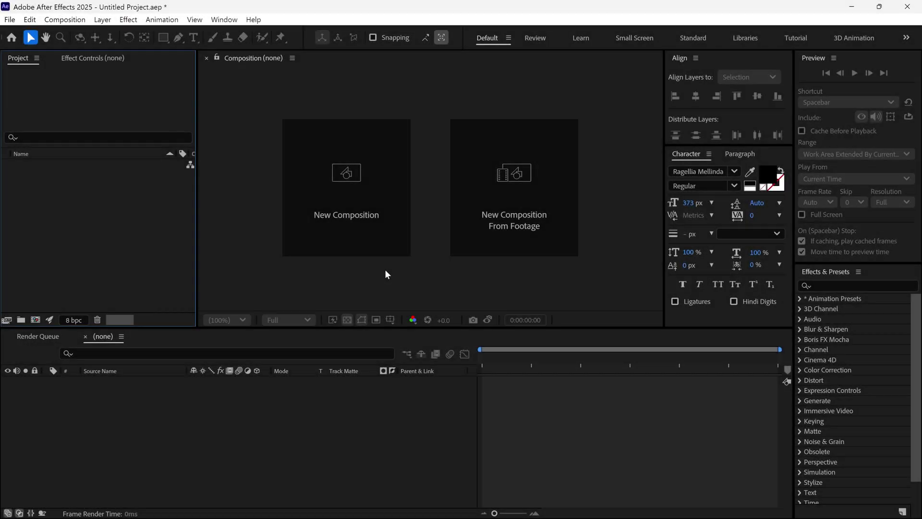
Create a new 1920×1080, 24 fps, 7-second composition named MC
click(388, 251)
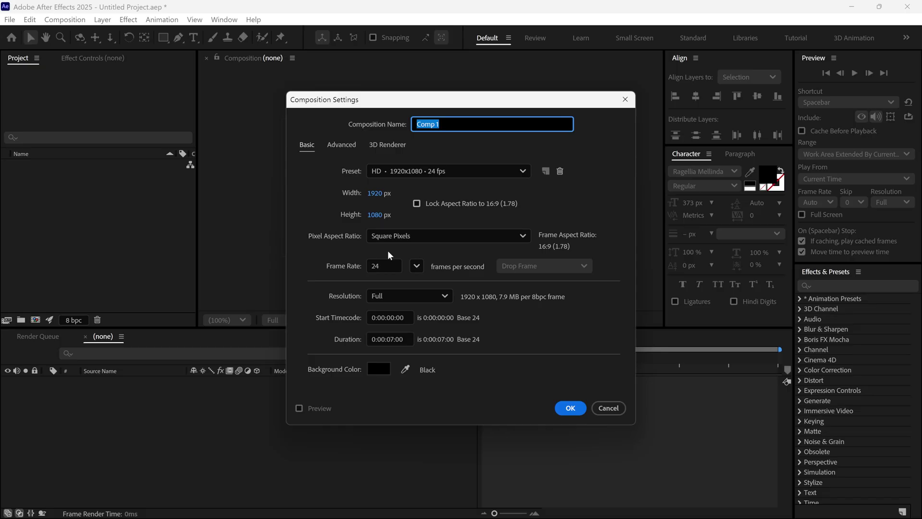
text(MC)
click(565, 408)
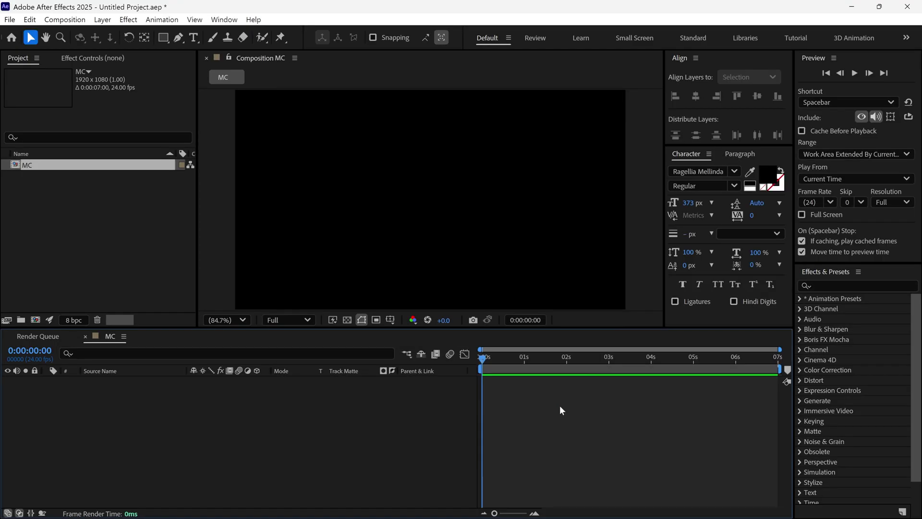
Add a full-frame solid layer named White Solid to the MC comp
right_click(348, 180)
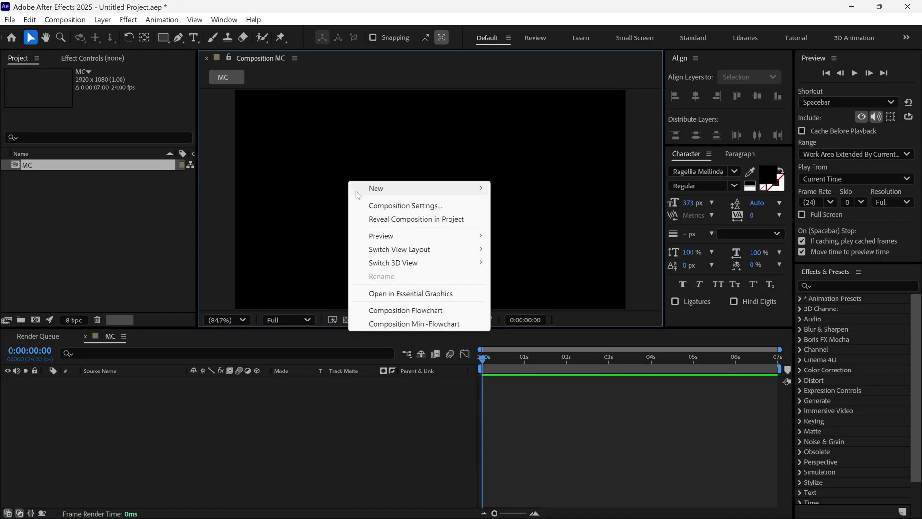
mouse_move(356, 191)
click(552, 218)
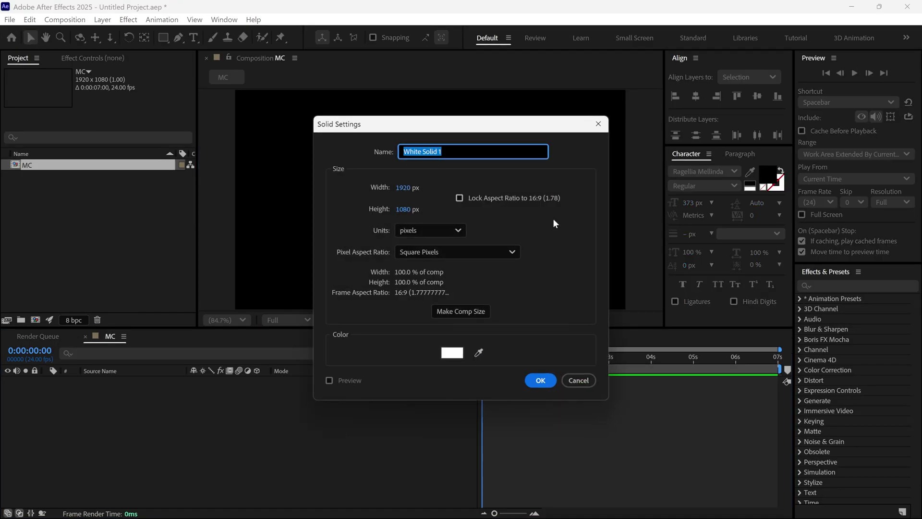
key(Right)
key(BackSpace)
key(Return)
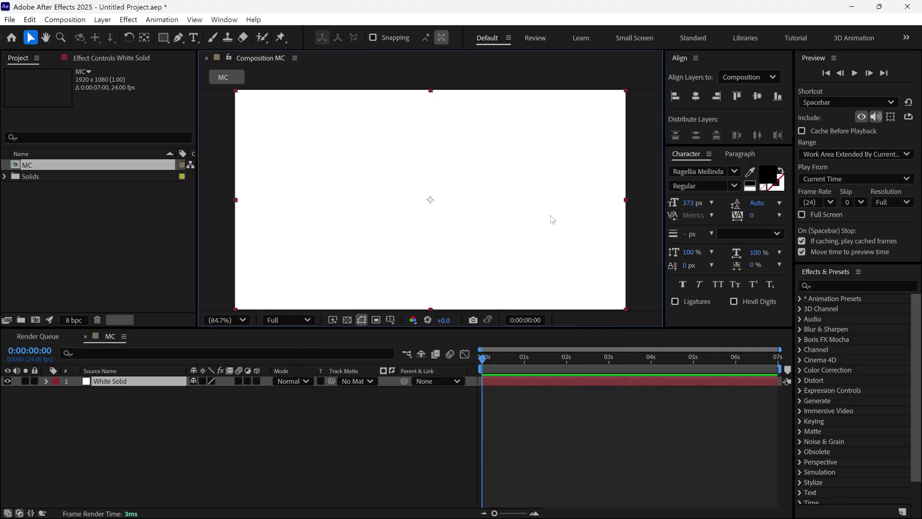
Add a text layer reading 'Goreva' on the canvas
click(193, 37)
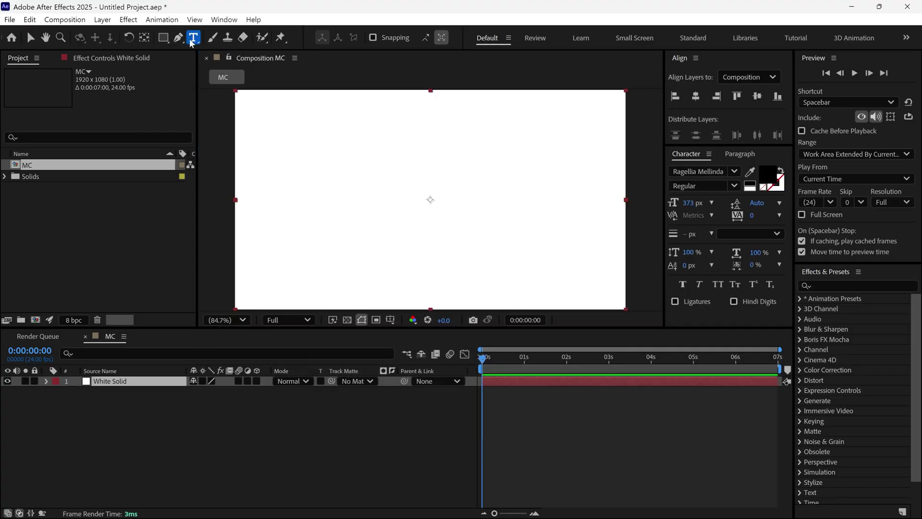
click(369, 205)
text(Goreva)
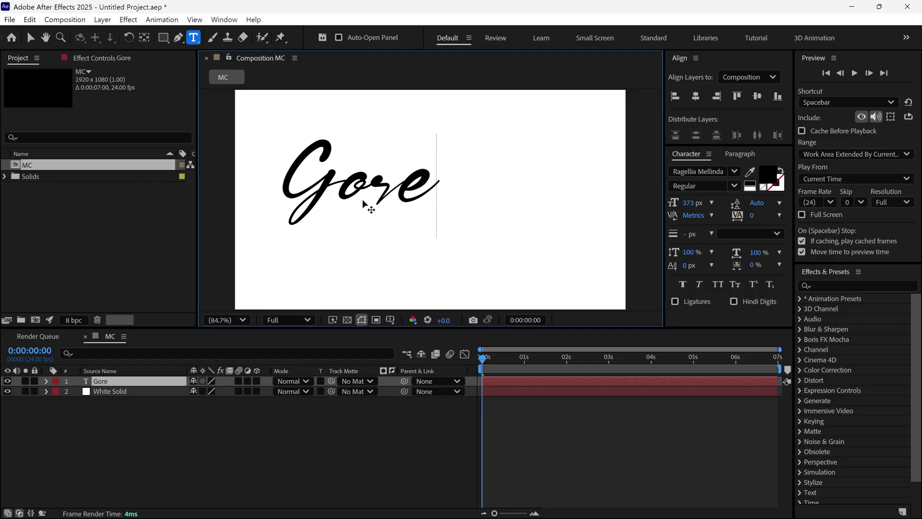
key(Escape)
key(v)
Center Goreva horizontally and vertically, lock its layer, and select White Solid
click(695, 96)
click(756, 96)
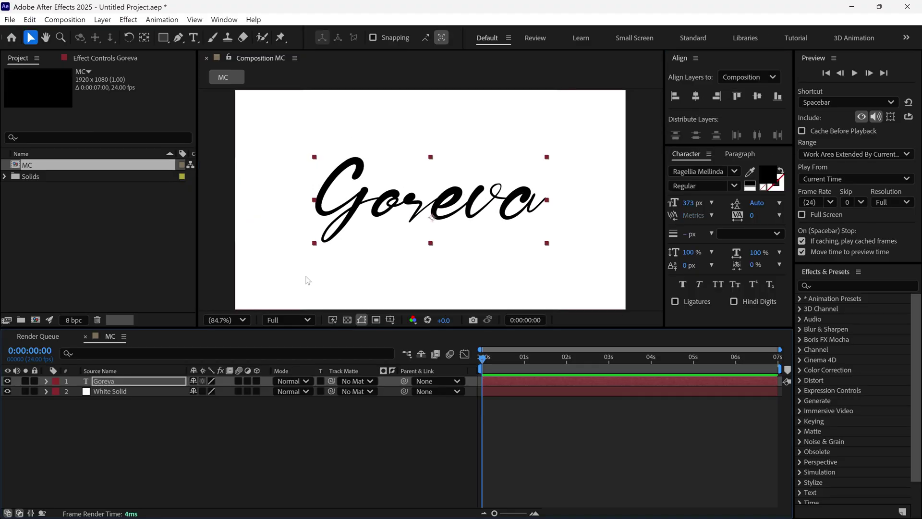
click(37, 379)
click(110, 391)
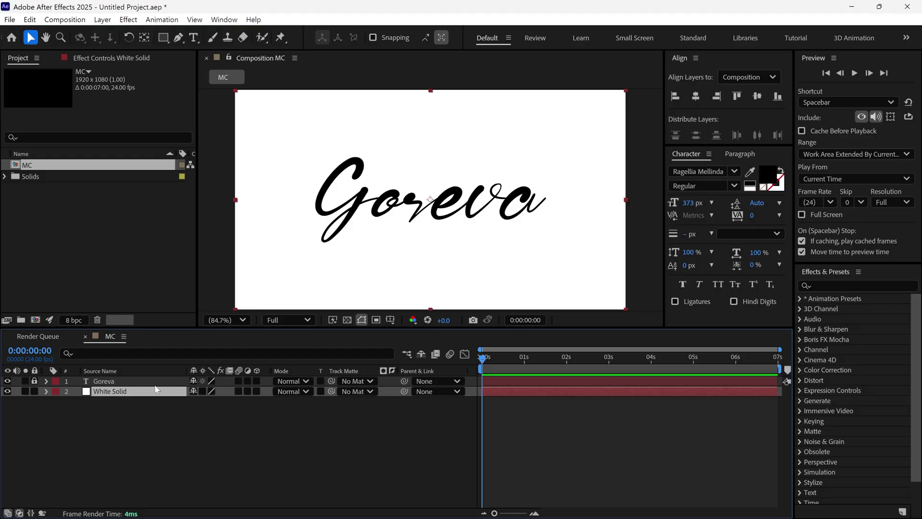
With the Pen tool, trace bezier masks along the Goreva letters, from G to a, on White Solid
click(179, 39)
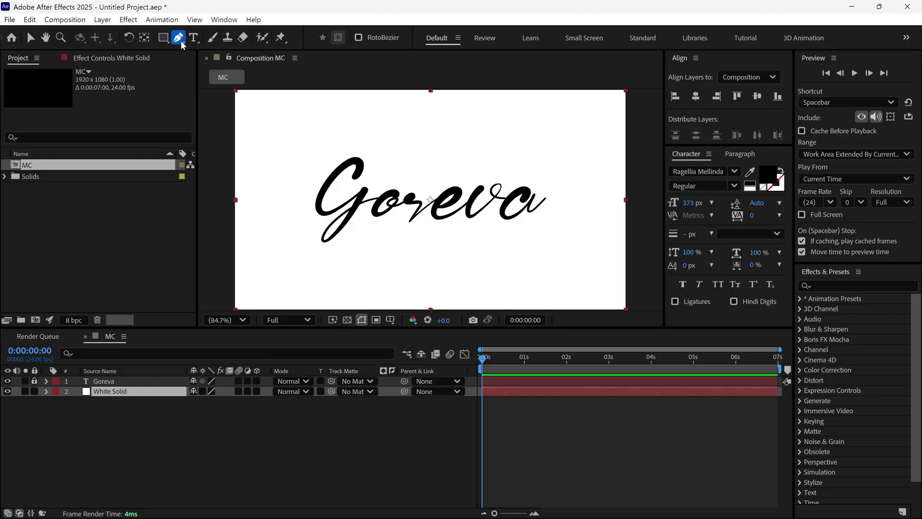
key(grave)
scroll(312, 261, up, 5)
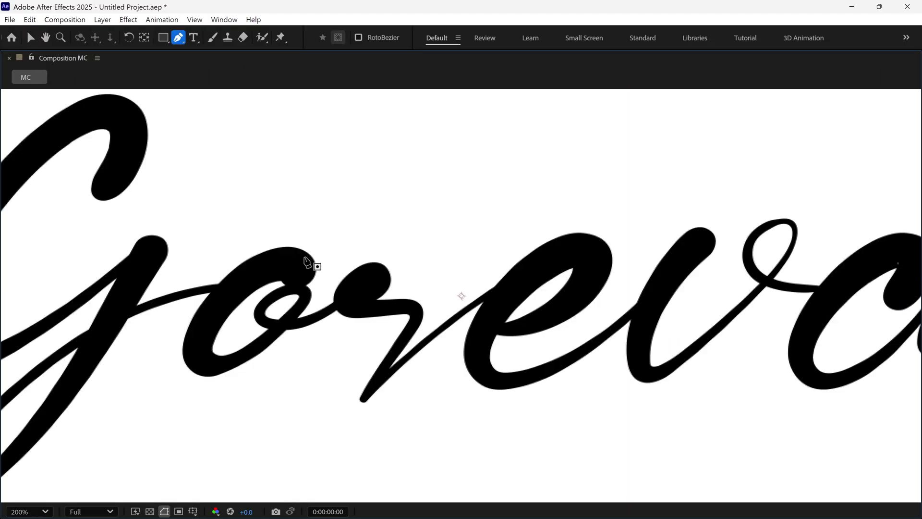
drag(269, 256, 287, 238)
drag(287, 201, 271, 197)
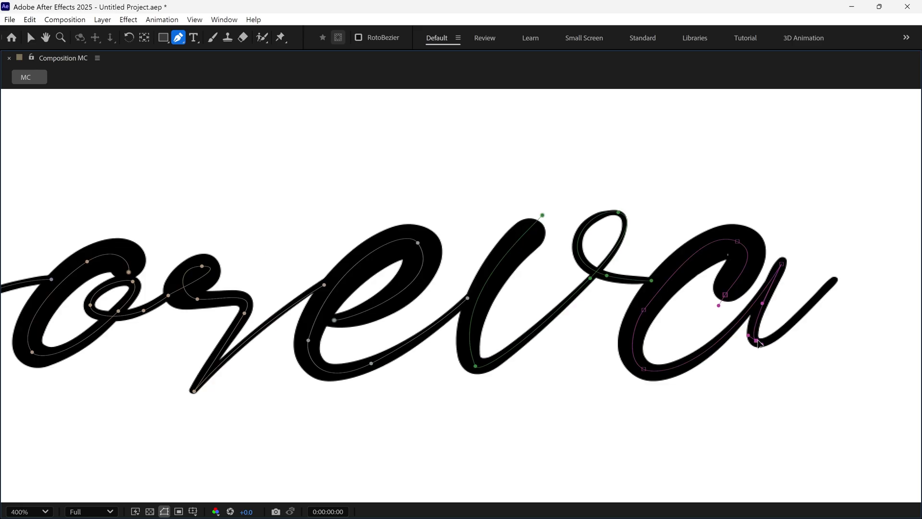
drag(756, 340, 745, 332)
drag(841, 276, 850, 265)
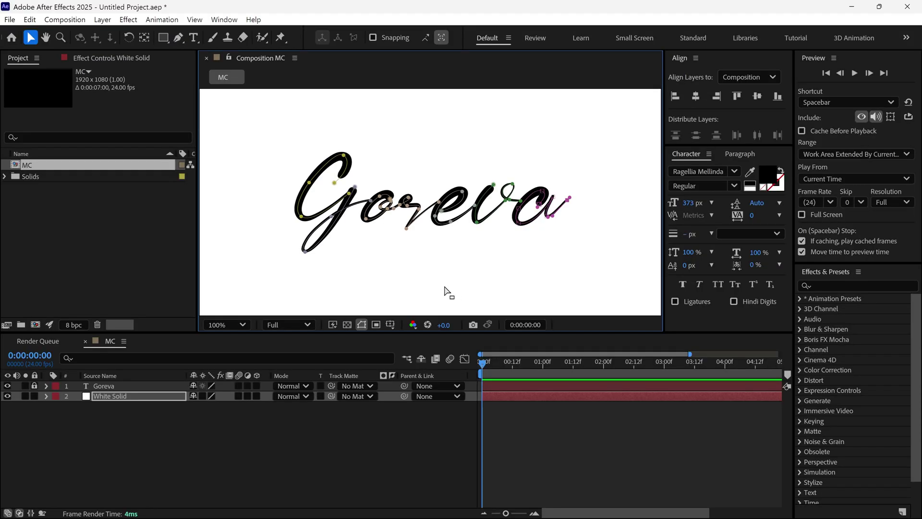
click(142, 396)
Apply the Stroke effect to White Solid and hide the Goreva text layer
click(831, 285)
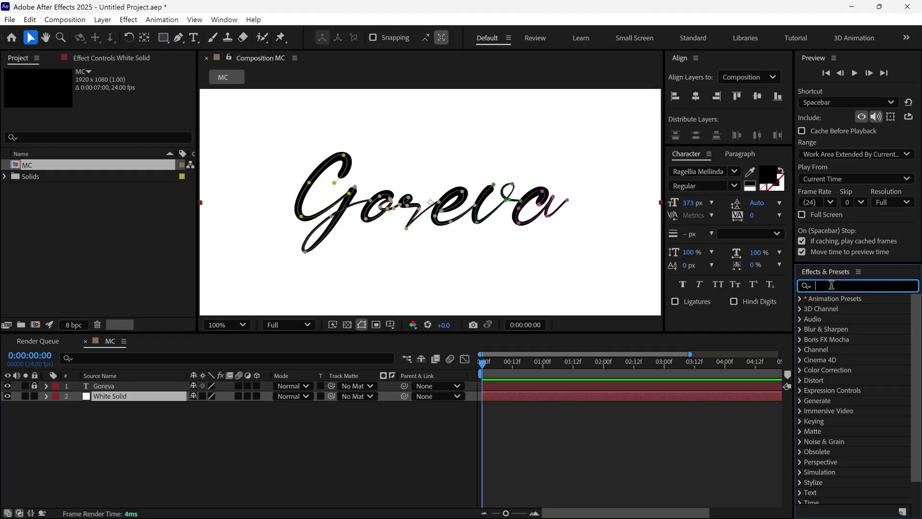
text(stroke)
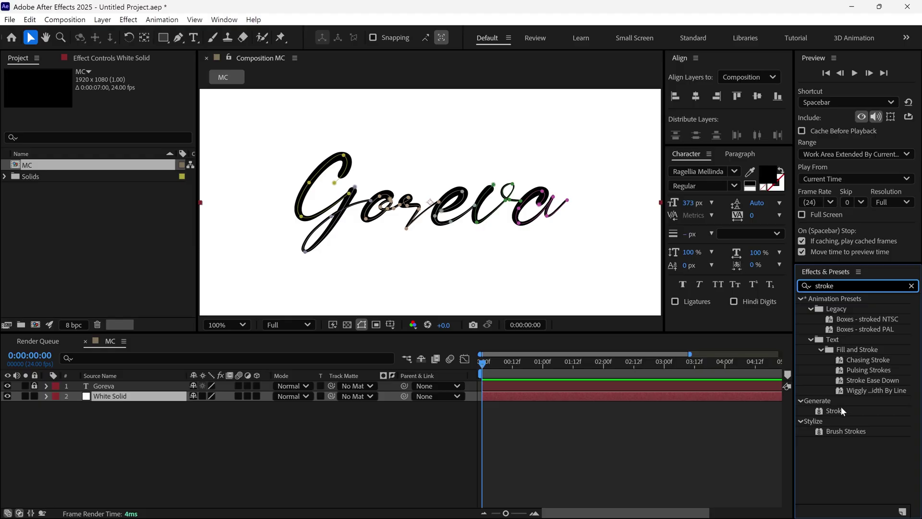
mouse_move(841, 407)
mouse_down()
mouse_move(644, 401)
mouse_move(385, 275)
mouse_move(106, 398)
mouse_up()
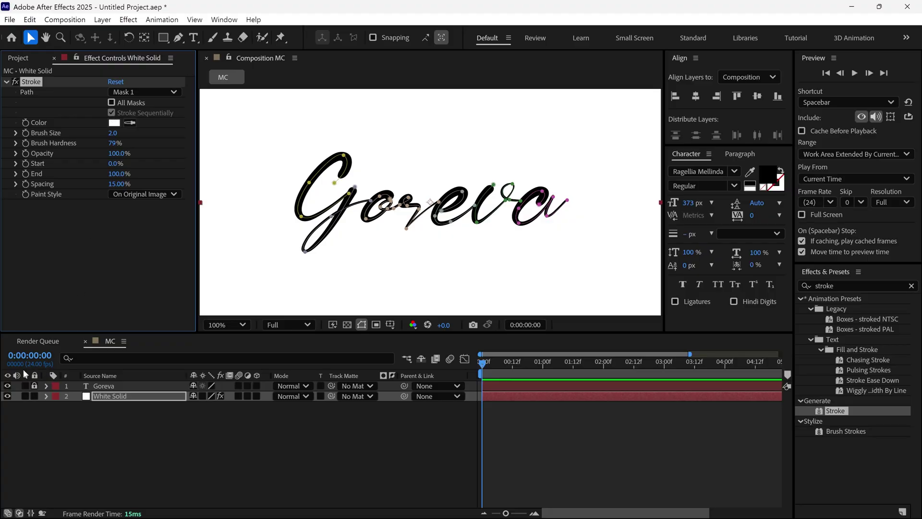
click(7, 386)
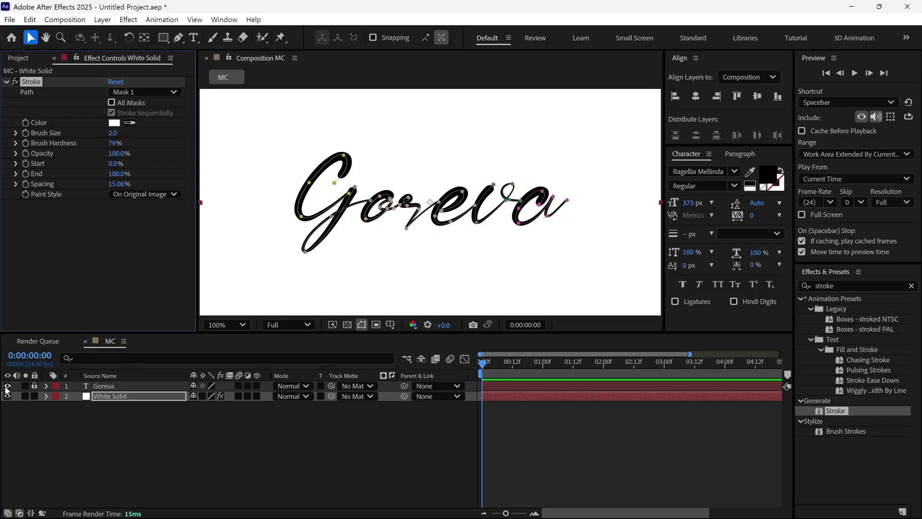
Set Stroke to All Masks, black colour, and brush size 1.5
click(112, 103)
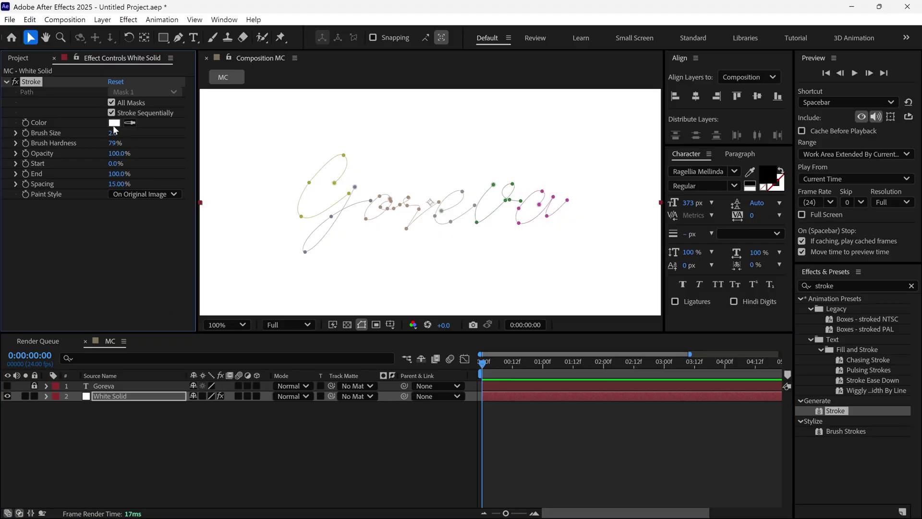
click(114, 123)
mouse_move(373, 249)
mouse_down()
mouse_move(372, 270)
mouse_move(300, 360)
mouse_up()
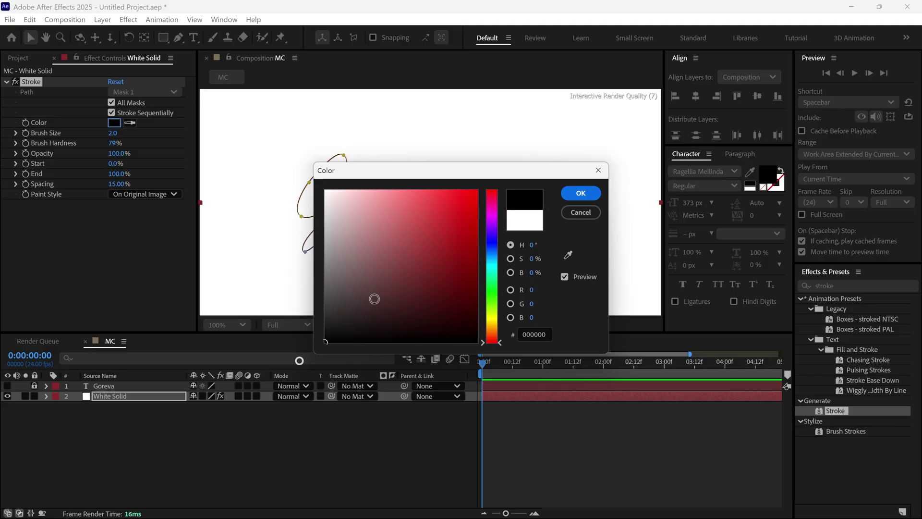
click(572, 196)
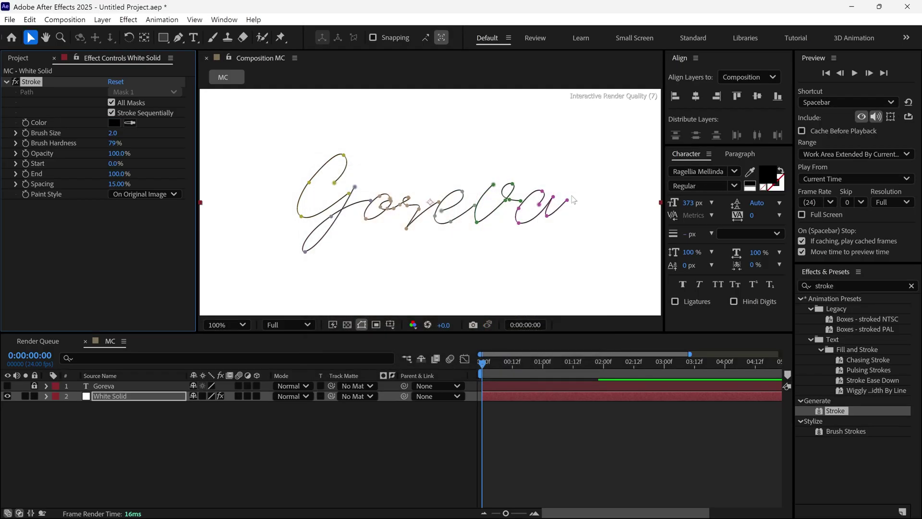
click(114, 135)
text(1.5)
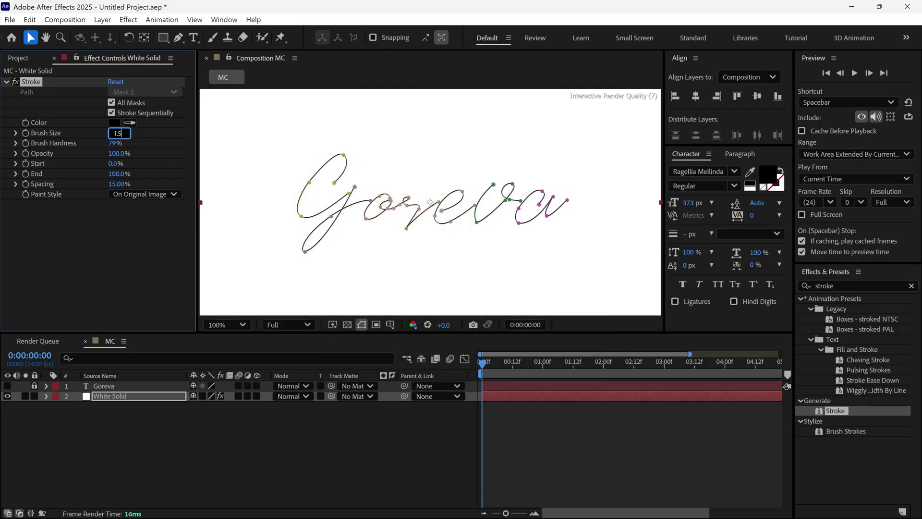
key(Return)
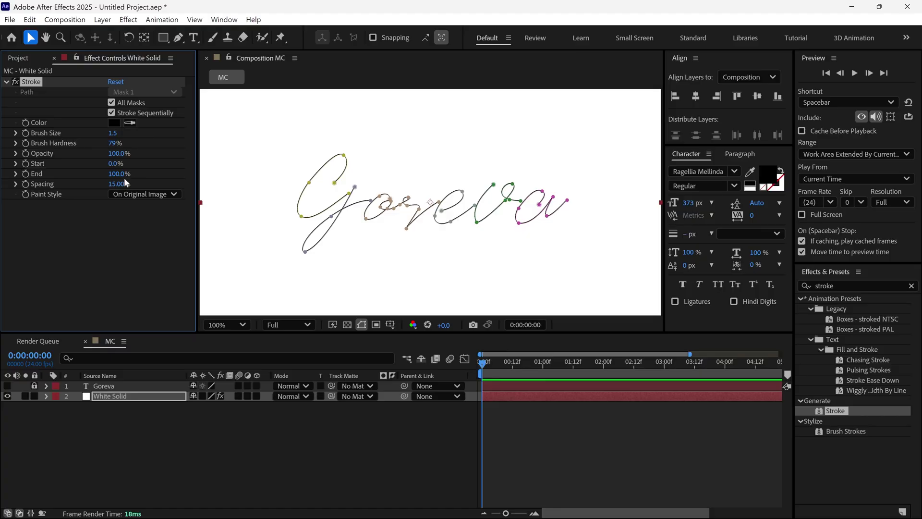
Keyframe the stroke End at 0% at 0s and at 100% at about 4s
drag(124, 178, 52, 180)
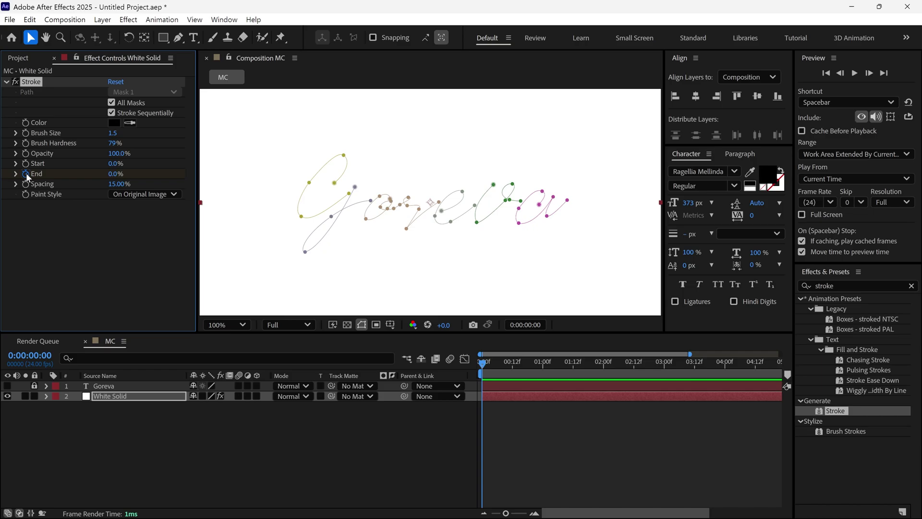
drag(483, 366, 578, 367)
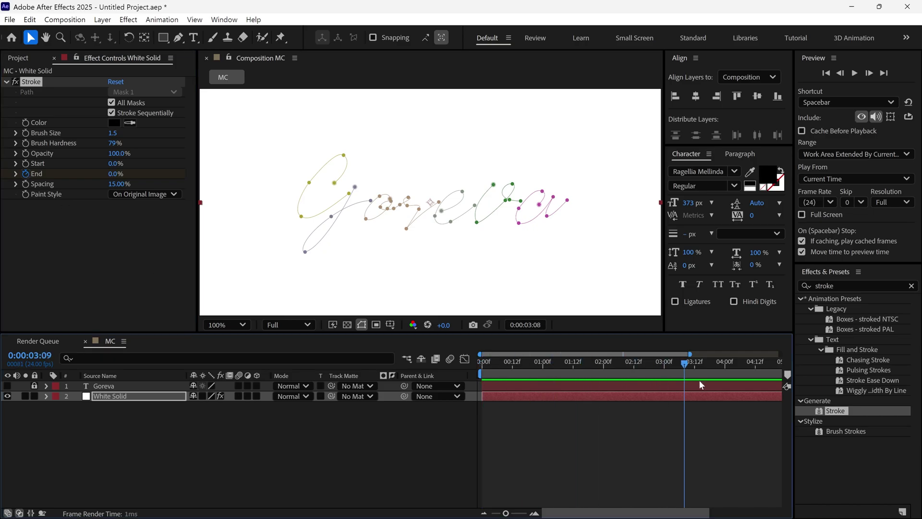
drag(699, 380, 725, 383)
drag(116, 174, 260, 231)
Preview the Goreva write-on animation, then stop playback
alt+scroll(706, 387, down, 3)
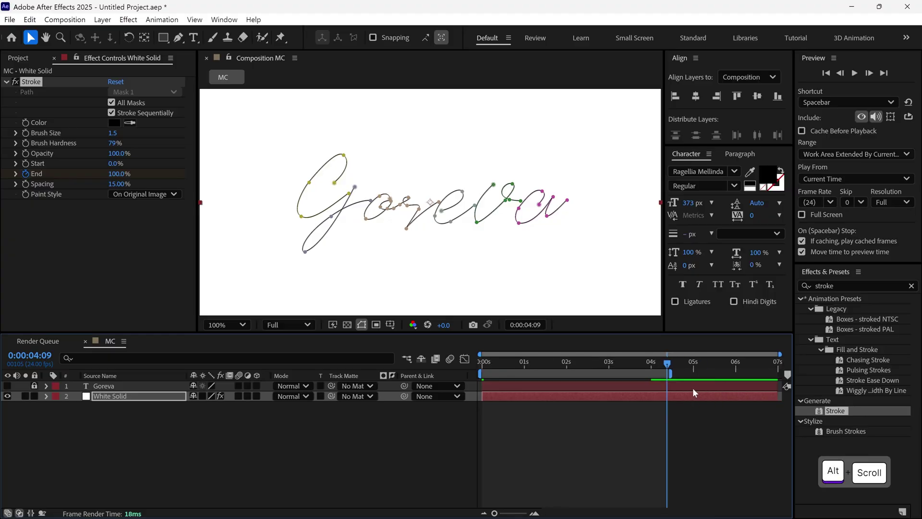
key(space)
scroll(693, 414, down, 1)
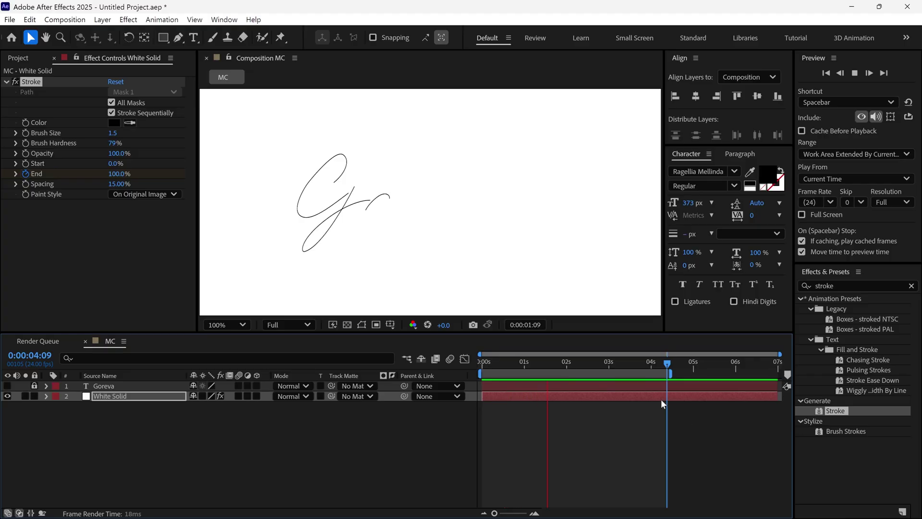
key(space)
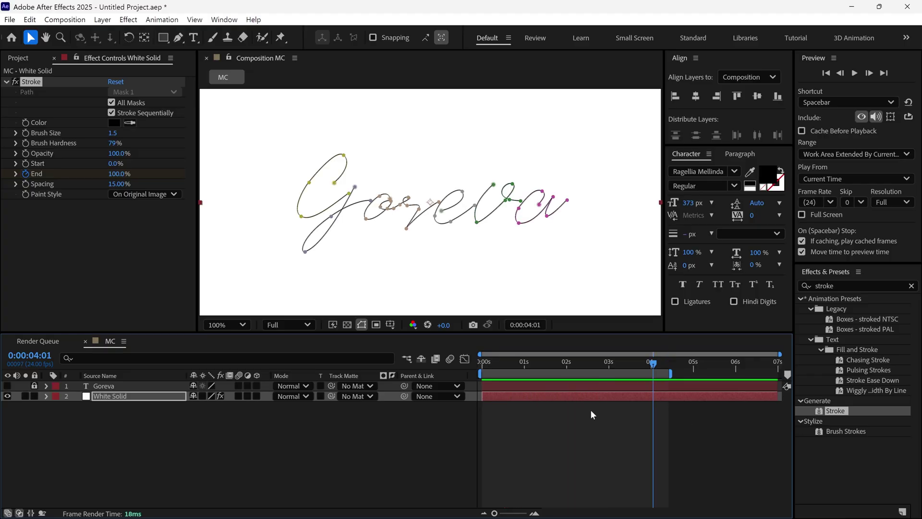
Unlock the Goreva text layer, rename it Displacement Reference, and make it visible again
click(37, 386)
click(130, 389)
key(Return)
text(D)
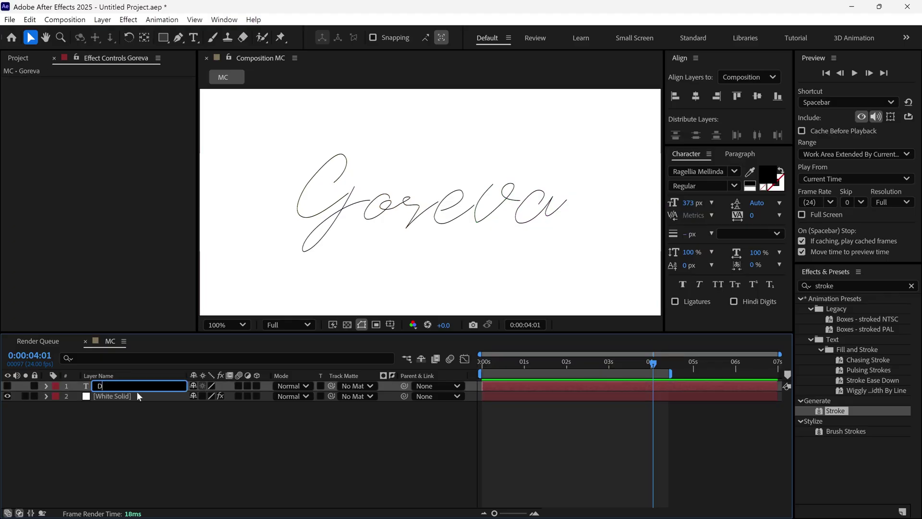
text(isplacement Reference)
key(Return)
click(8, 386)
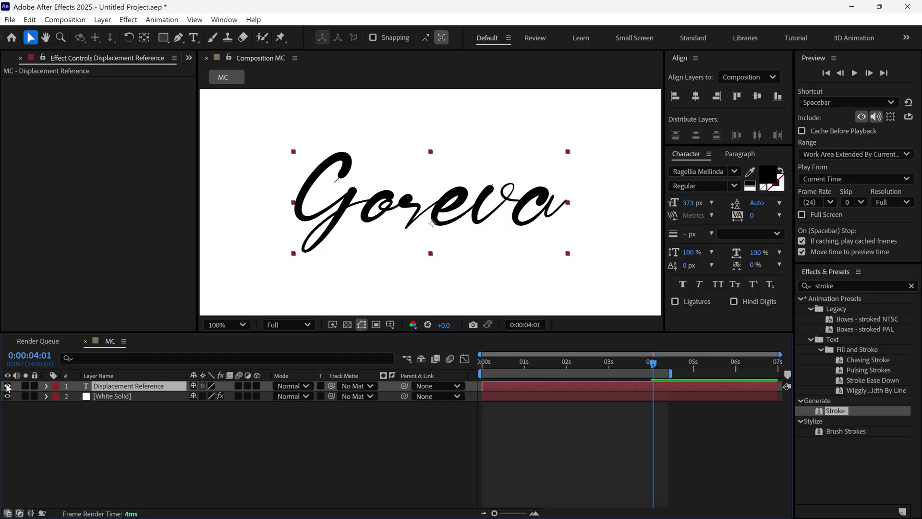
Apply Fast Box Blur with radius 10 to the soloed text layer over a transparent background
click(851, 285)
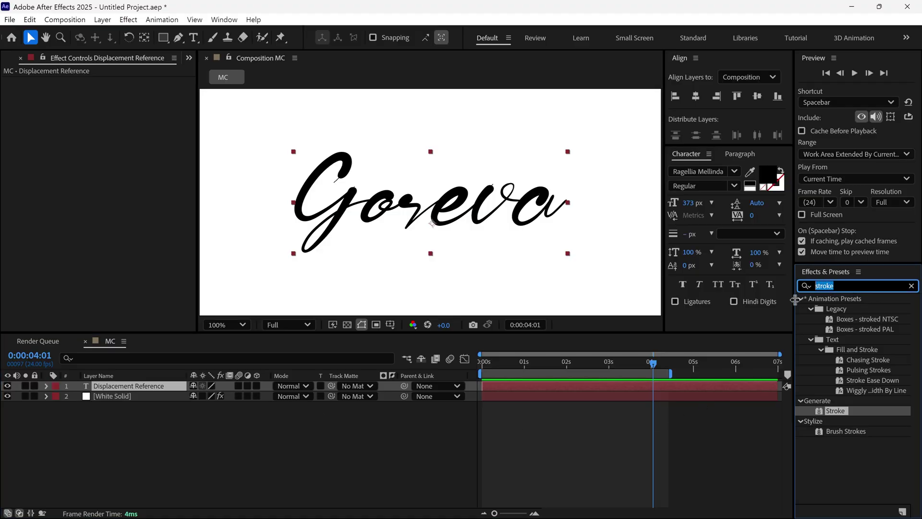
text(fast)
drag(811, 359, 137, 385)
click(346, 325)
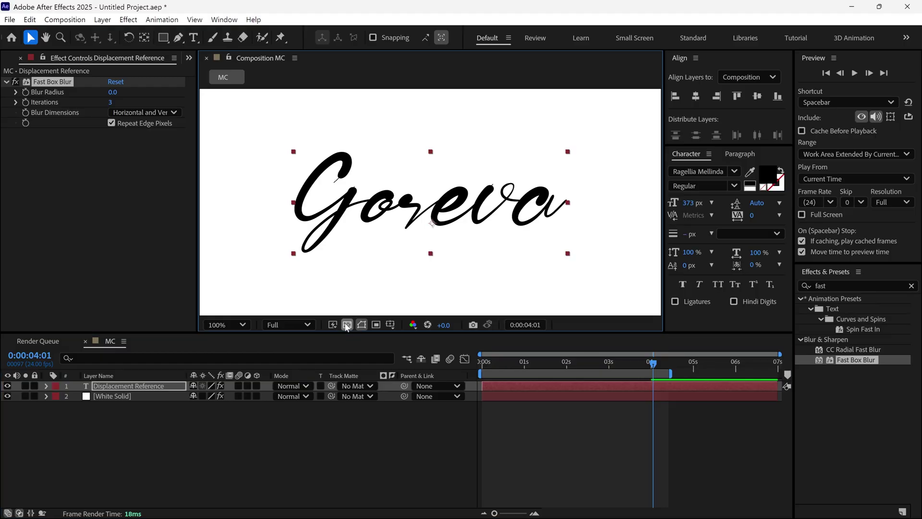
click(22, 385)
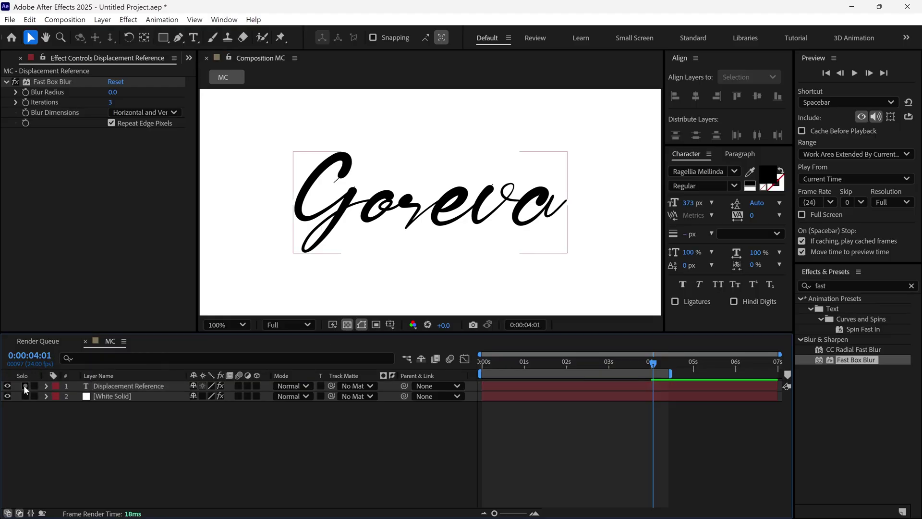
click(114, 92)
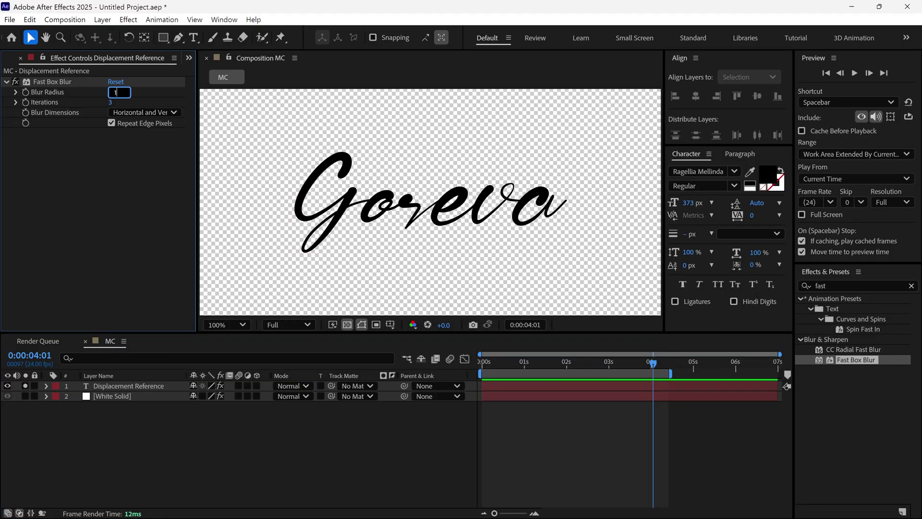
key(Return)
Apply a Set Matte effect to the Displacement Reference layer
click(804, 287)
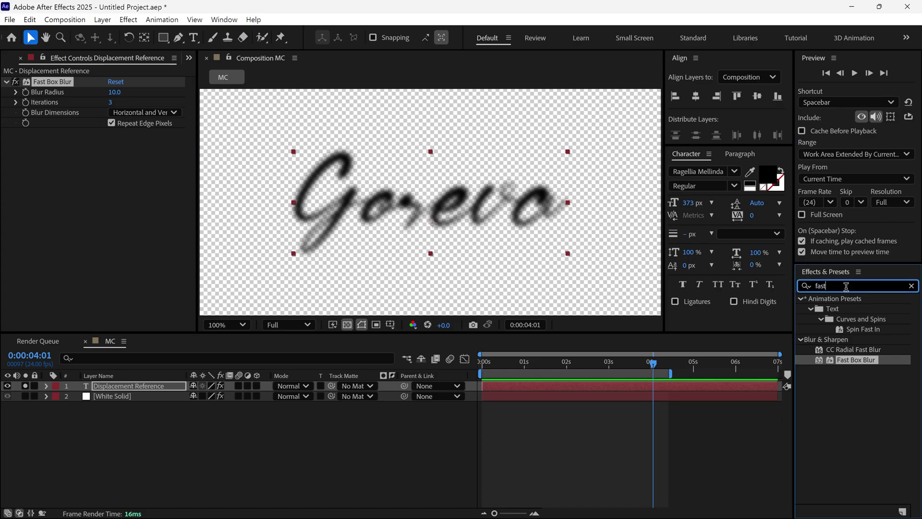
text(set)
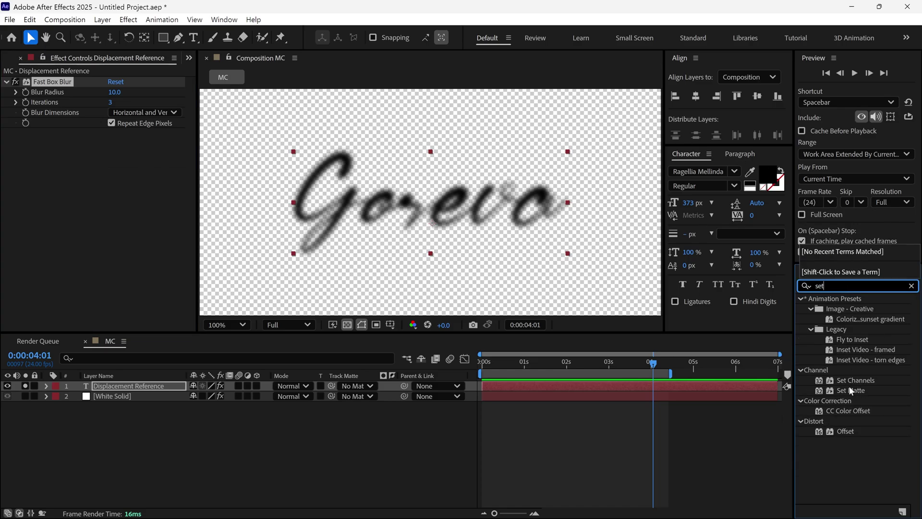
drag(850, 390, 391, 222)
scroll(391, 222, up, 1)
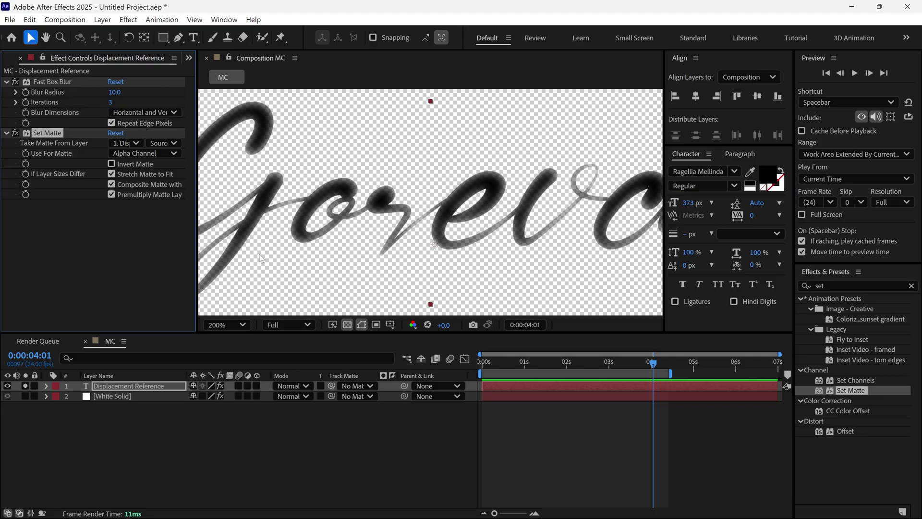
Add a second Fast Box Blur with a Blur Radius of 1
click(800, 287)
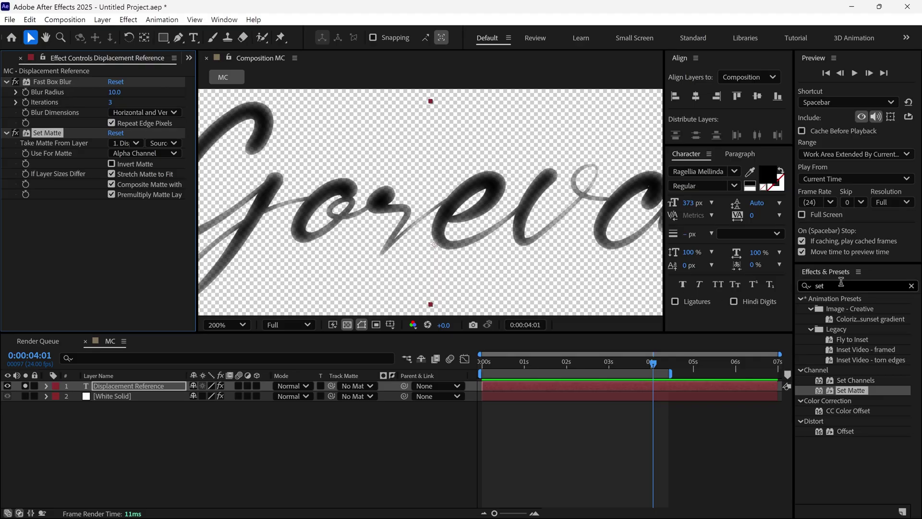
text(fast)
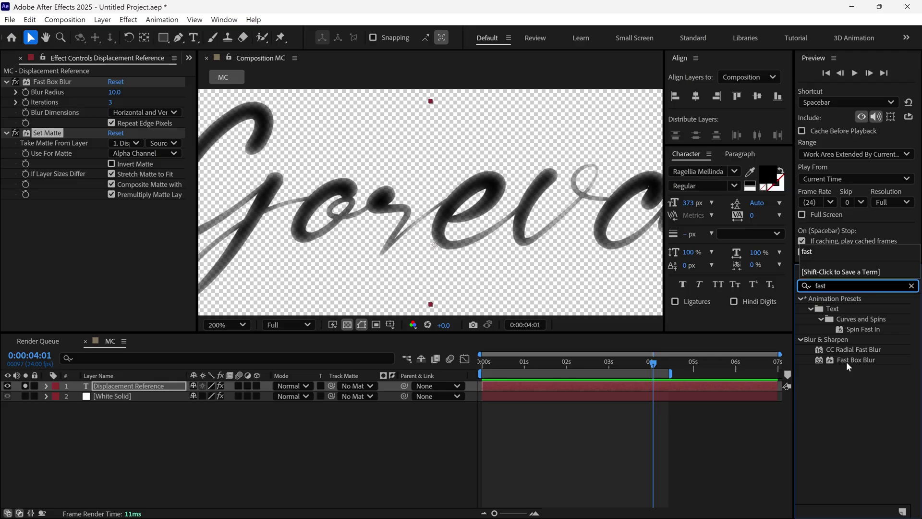
drag(846, 361, 379, 240)
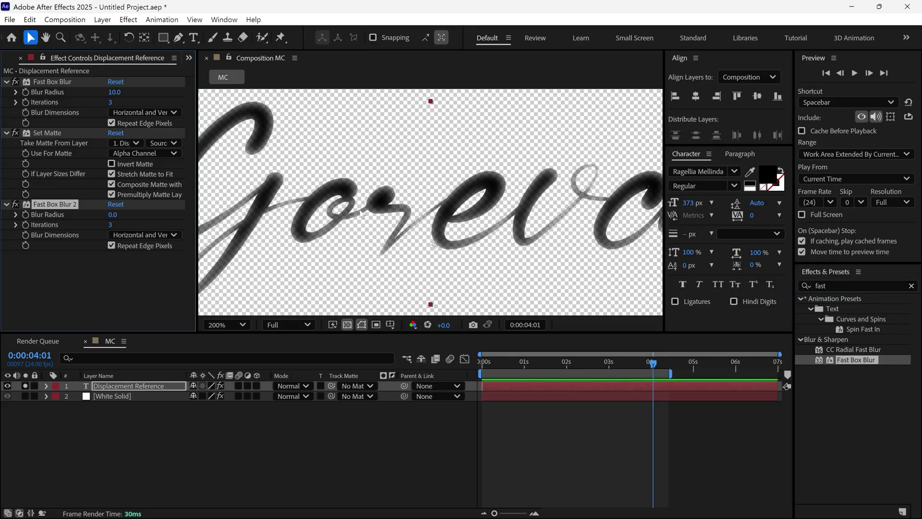
click(113, 214)
text(1)
key(Return)
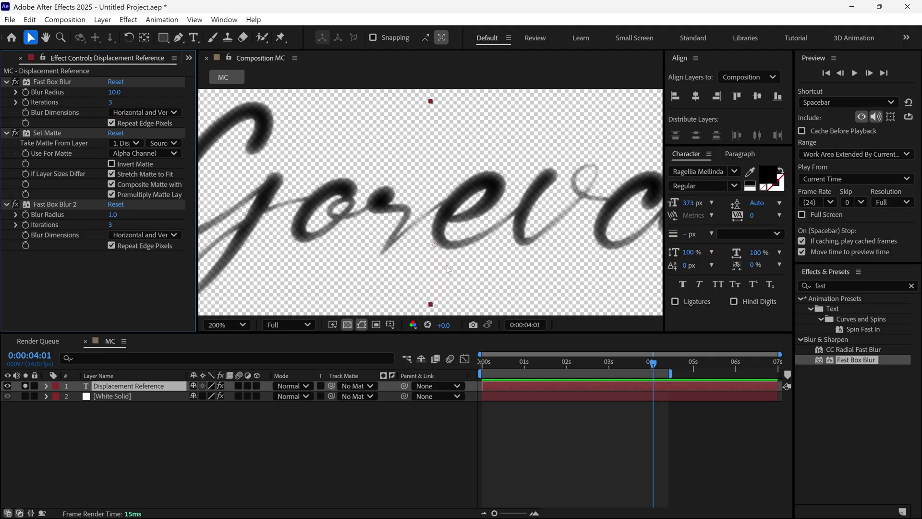
Apply Fractal Noise to the text layer with Complexity 10
double_click(820, 285)
text(fract)
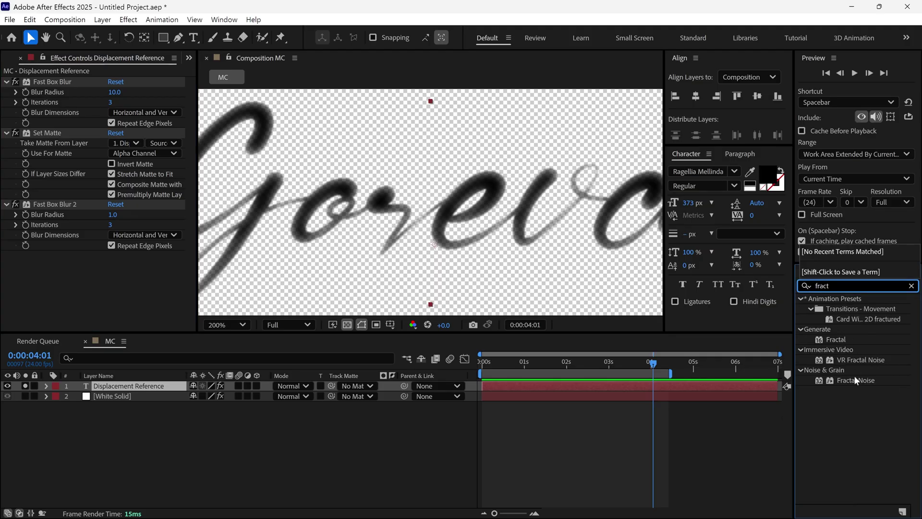
drag(854, 380, 407, 247)
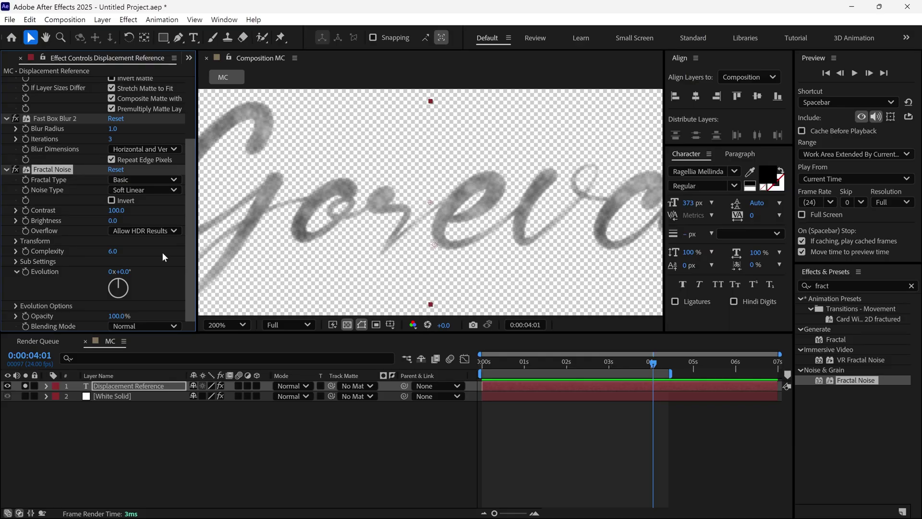
click(115, 251)
text(10)
key(Return)
Set the Fractal Noise Sub Influence to 90% and its blending mode to None
click(18, 261)
click(116, 262)
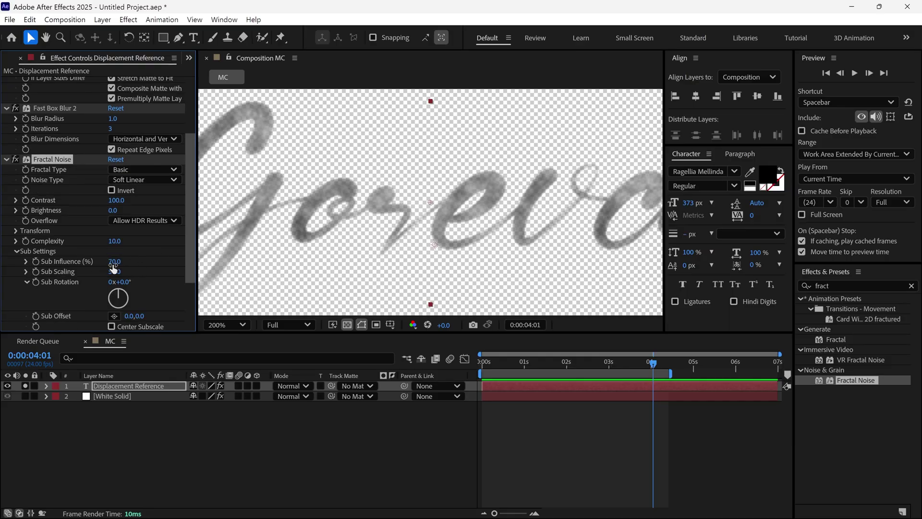
text(90)
key(Return)
scroll(148, 280, down, 3)
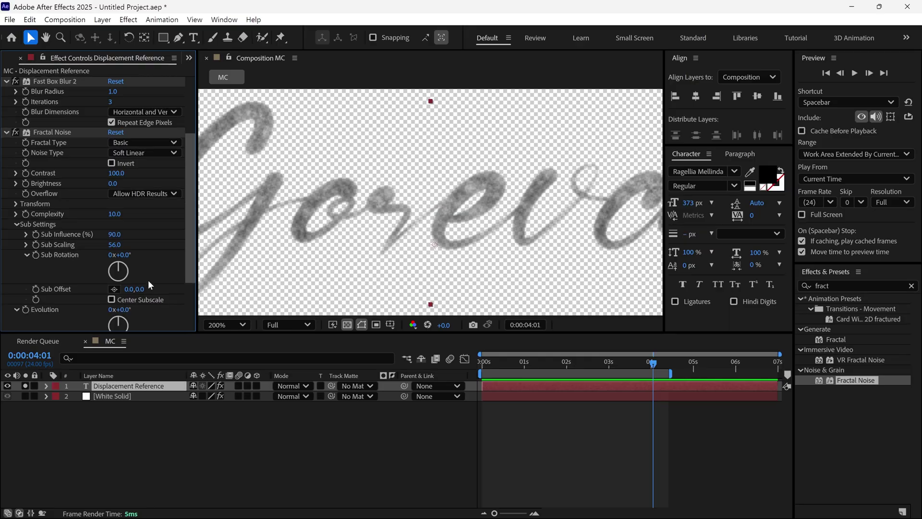
click(141, 325)
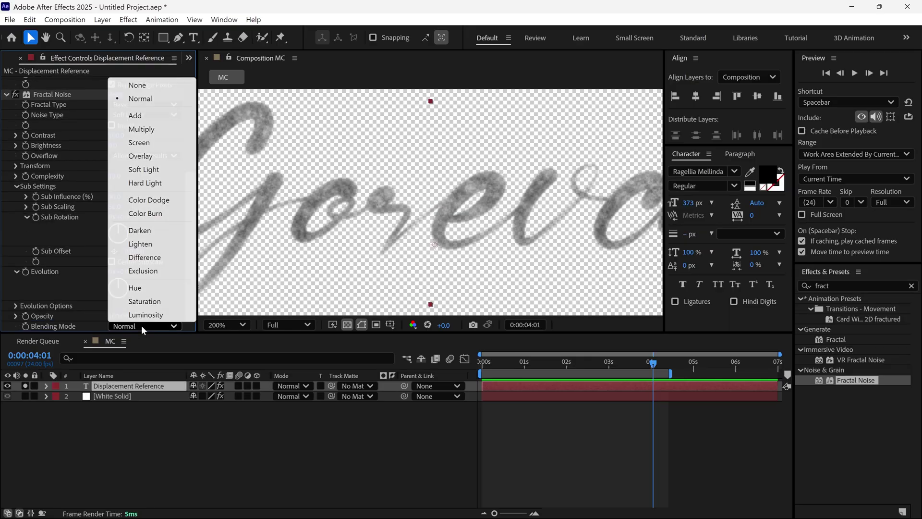
click(134, 95)
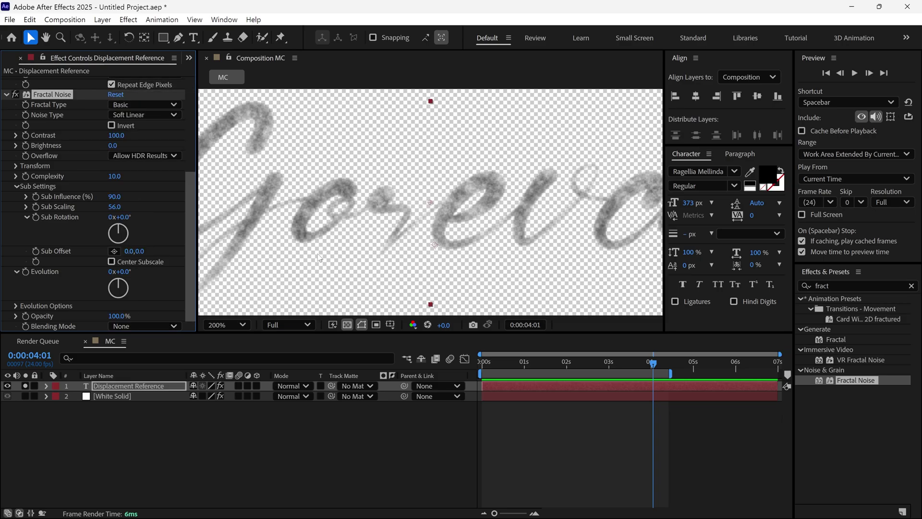
click(801, 287)
Add a Solid Composite with a mid-grey 808080 colour (brightness 50) to the layer
text(solid)
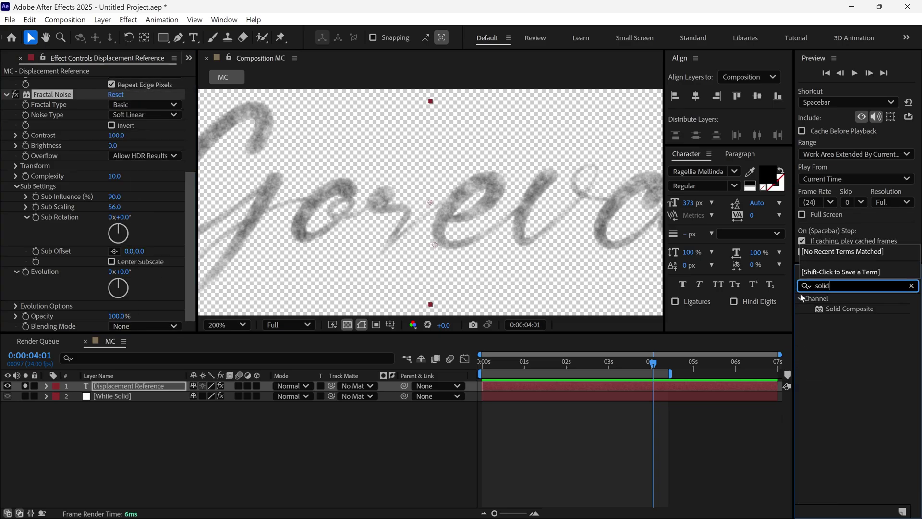
drag(846, 308, 512, 258)
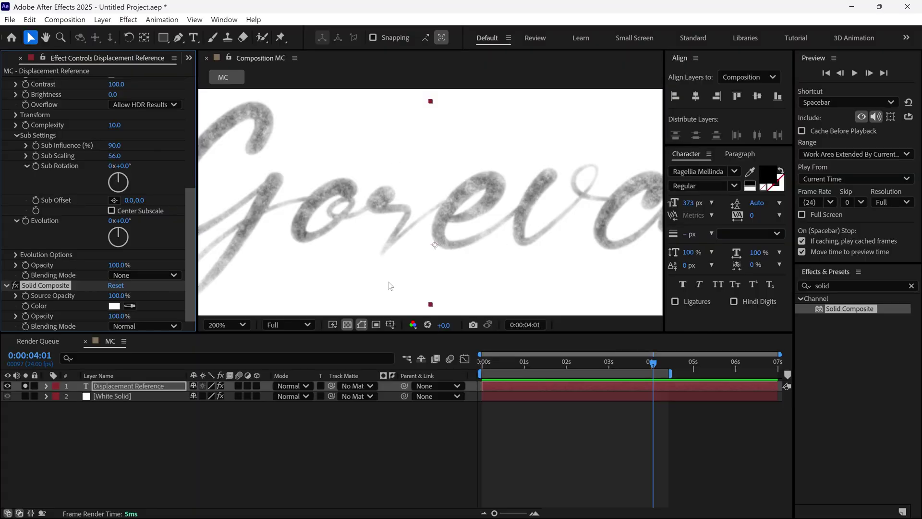
click(115, 305)
click(535, 272)
text(50)
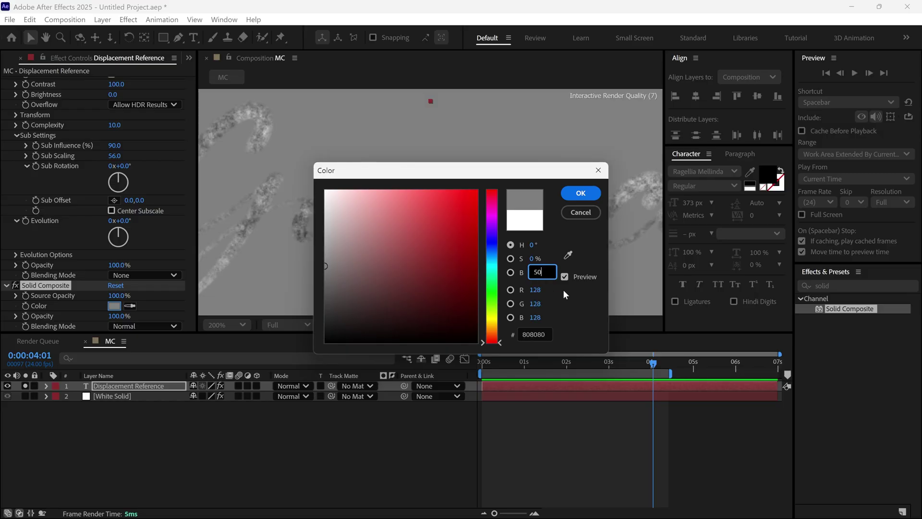
click(581, 192)
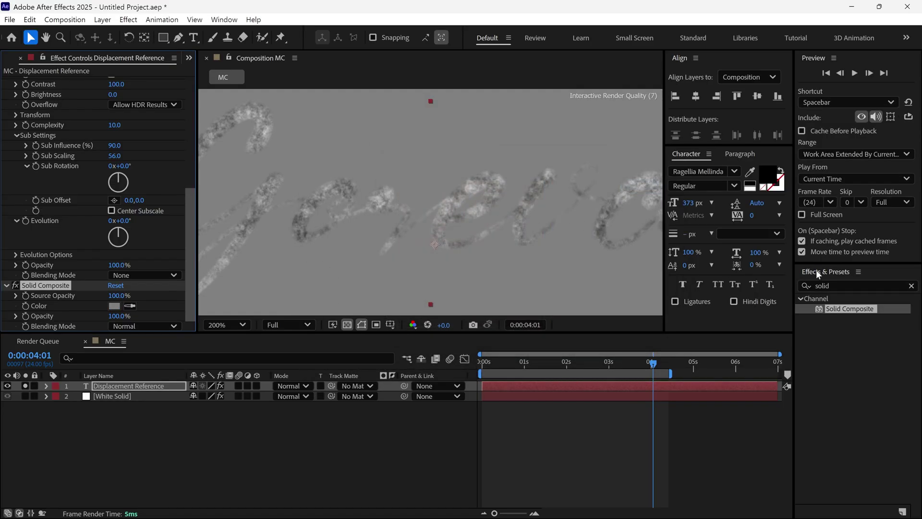
click(817, 285)
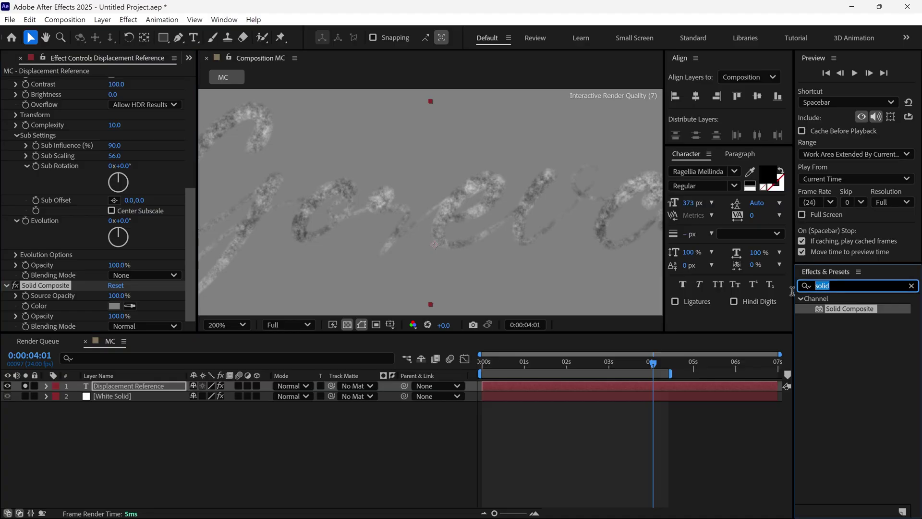
Apply a second Fractal Noise to the layer at 8% opacity
text(fract)
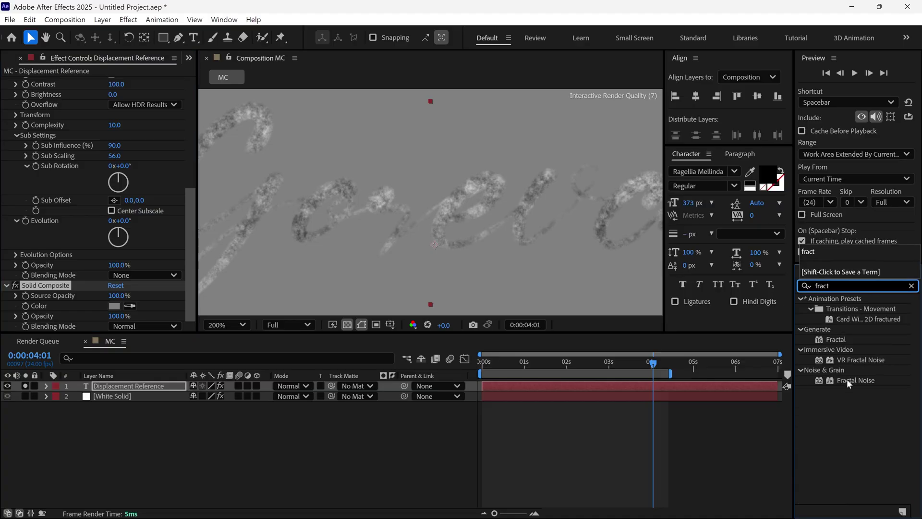
drag(848, 379, 318, 280)
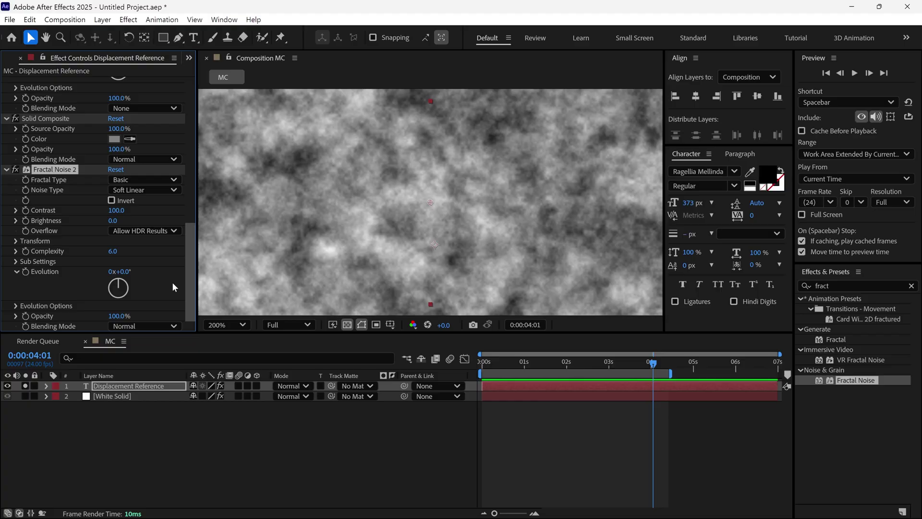
click(118, 316)
text(8)
key(Return)
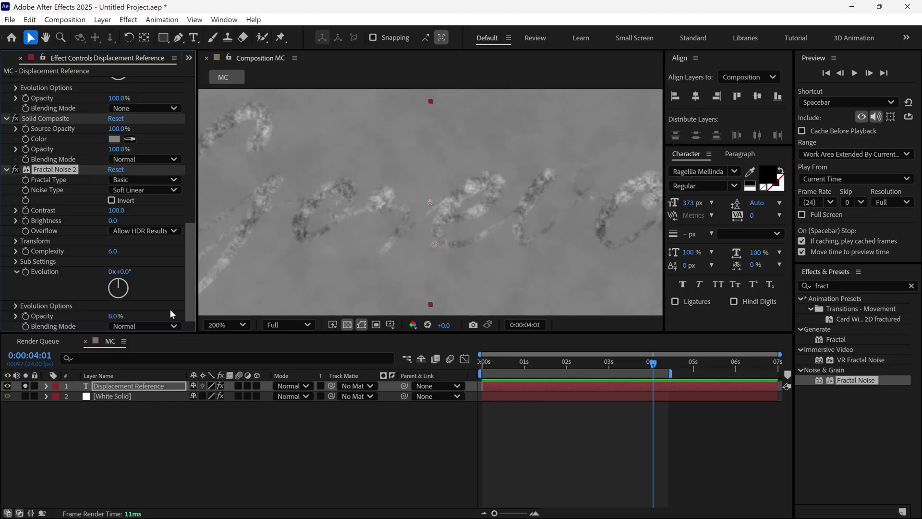
Check the whole frame in the viewer, then collapse all six effects on the layer
key(slash)
key(shift+slash)
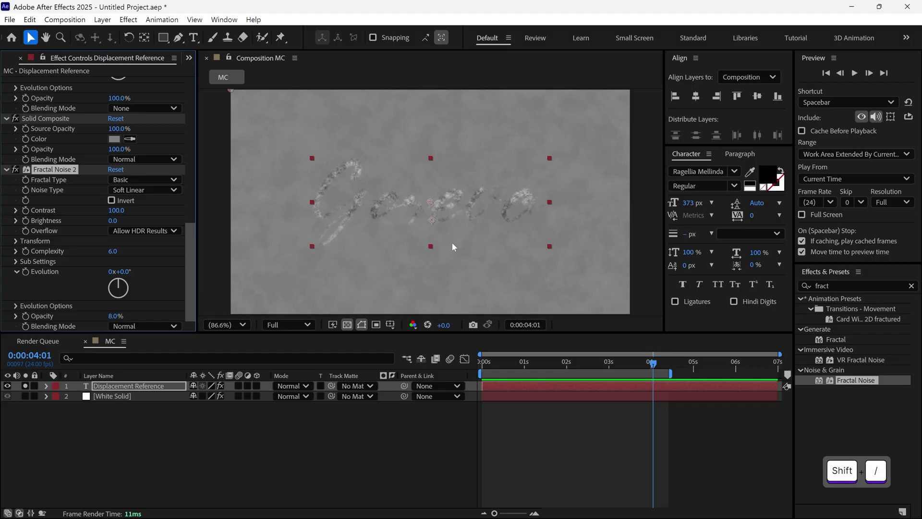
key(grave)
key(grave)
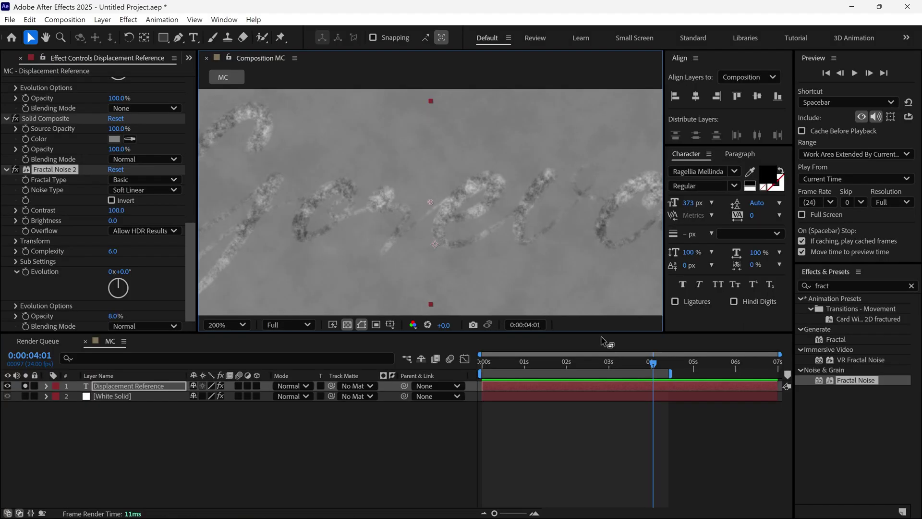
click(55, 171)
key(ctrl+a)
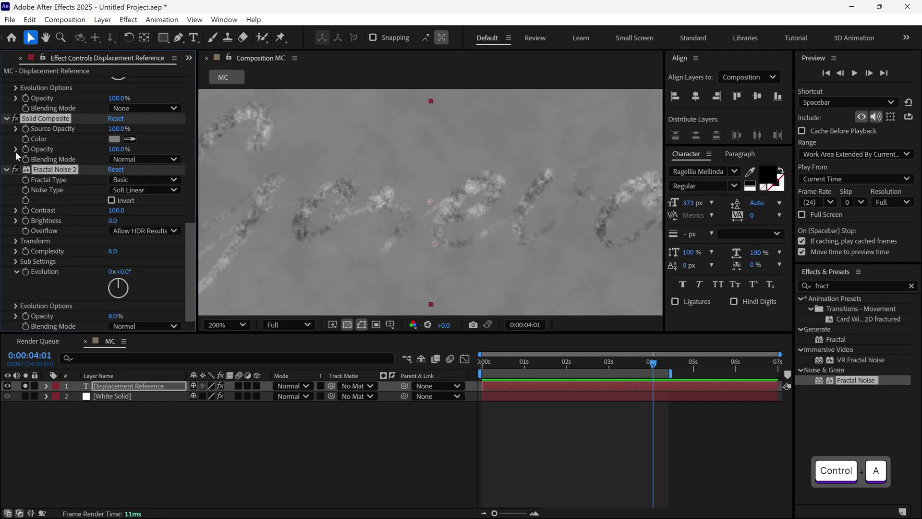
click(7, 119)
Add a new adjustment layer named Displacement UP and clear the effects search
right_click(330, 409)
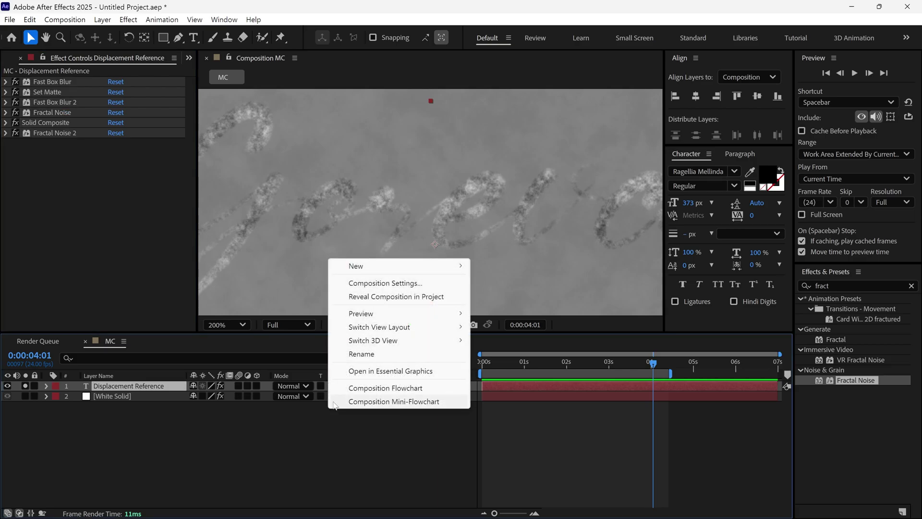
mouse_move(356, 265)
click(494, 363)
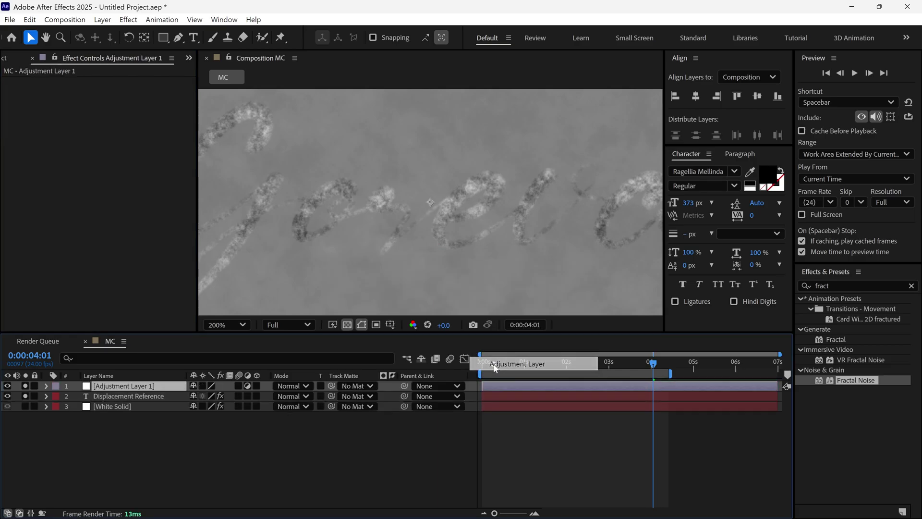
key(shift+slash)
key(Return)
text(Disp)
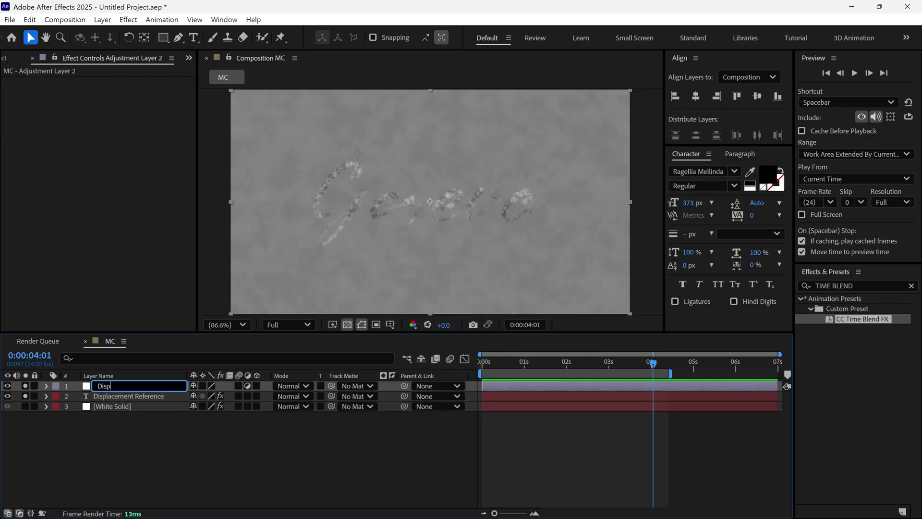
text(lacement UP)
key(Return)
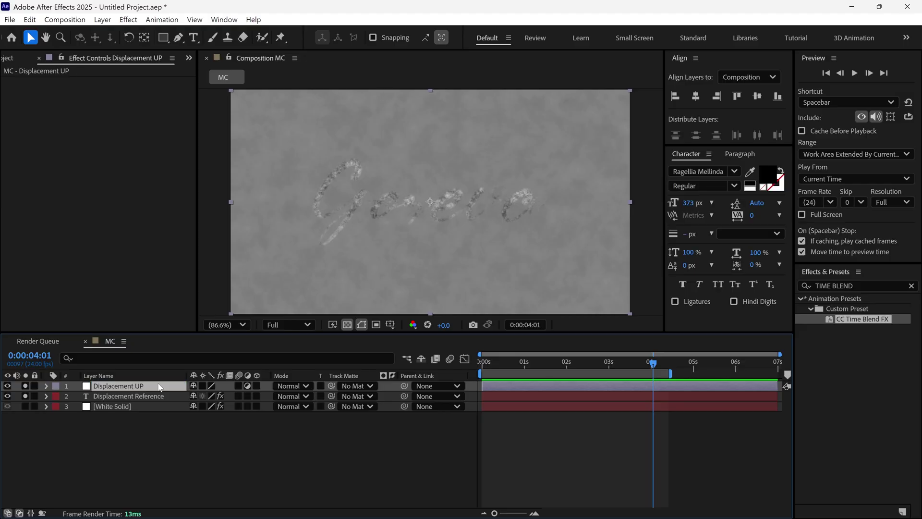
click(911, 286)
click(854, 285)
Apply Displacement Map to Displacement UP using Displacement Reference (Effects & Masks), and hide the reference layer
text(DISPLACEME)
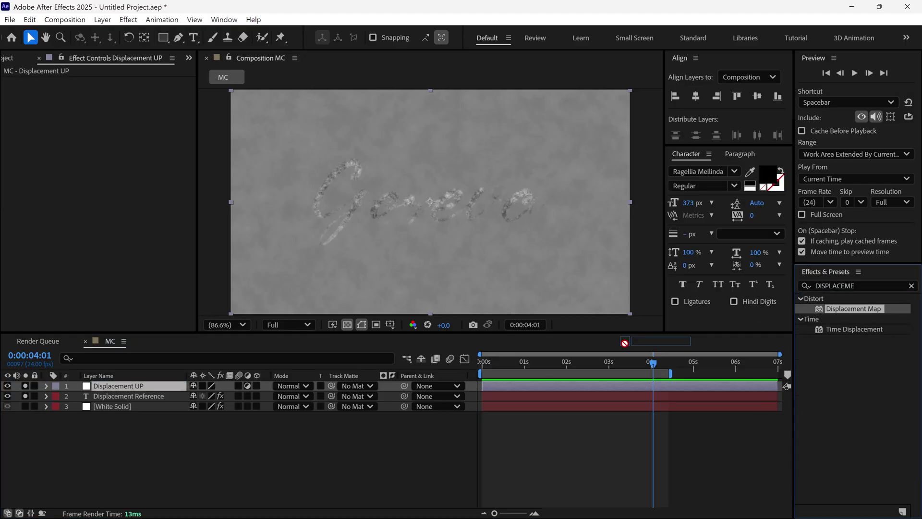
drag(853, 308, 88, 390)
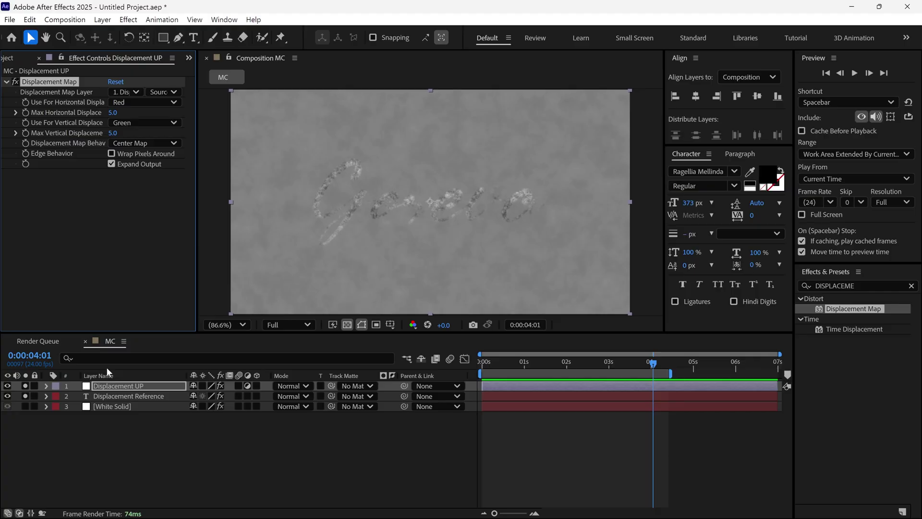
click(126, 92)
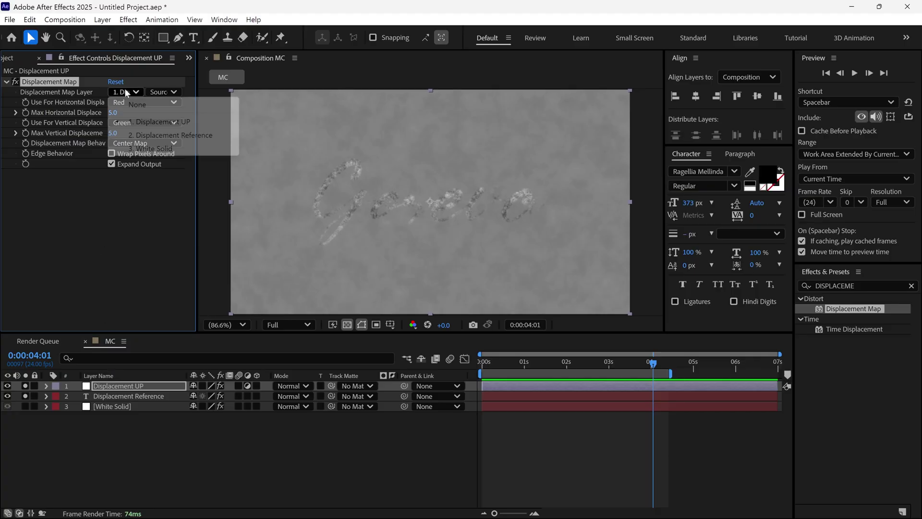
click(178, 136)
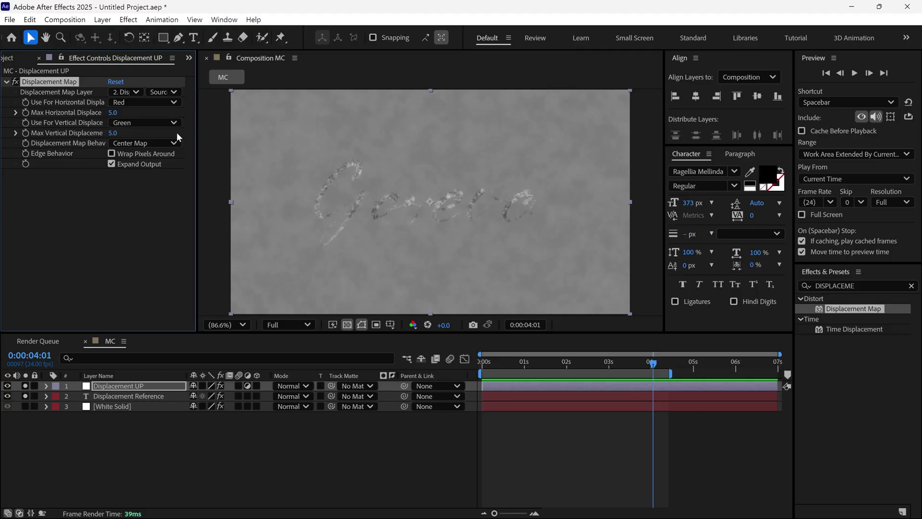
click(154, 92)
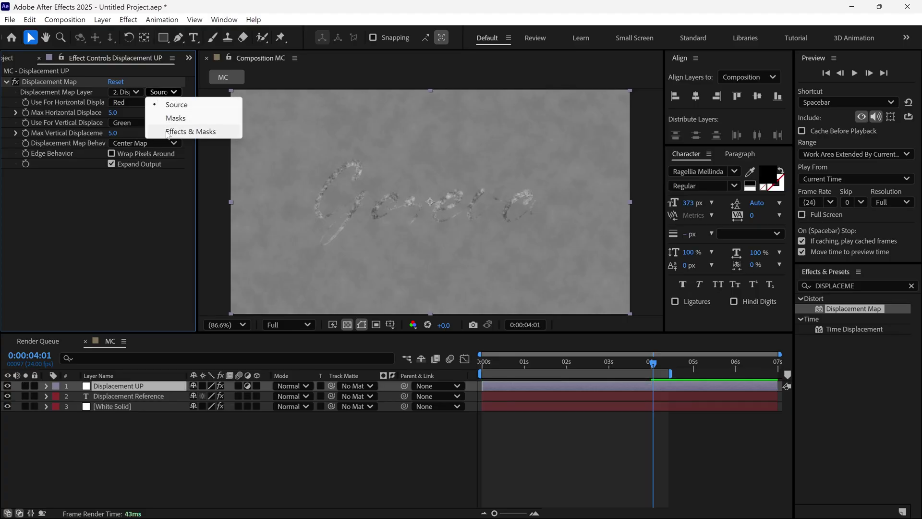
click(167, 132)
click(8, 395)
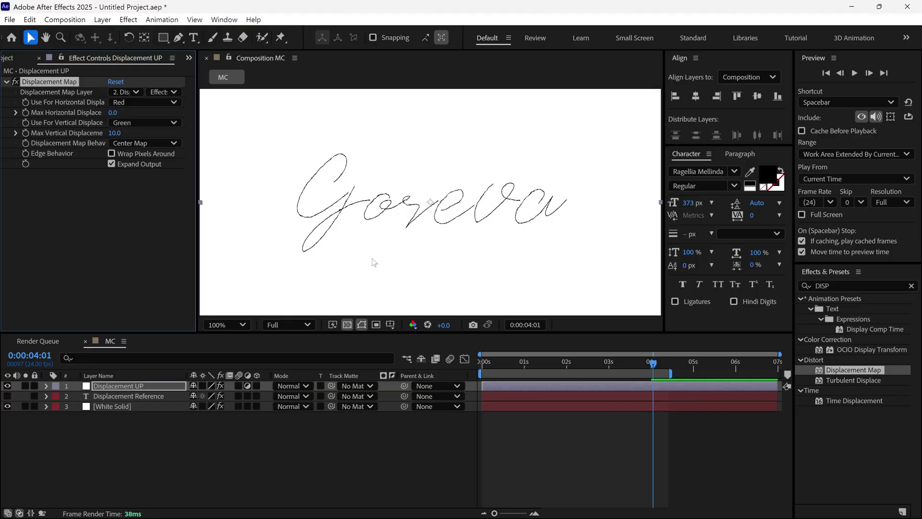
click(171, 388)
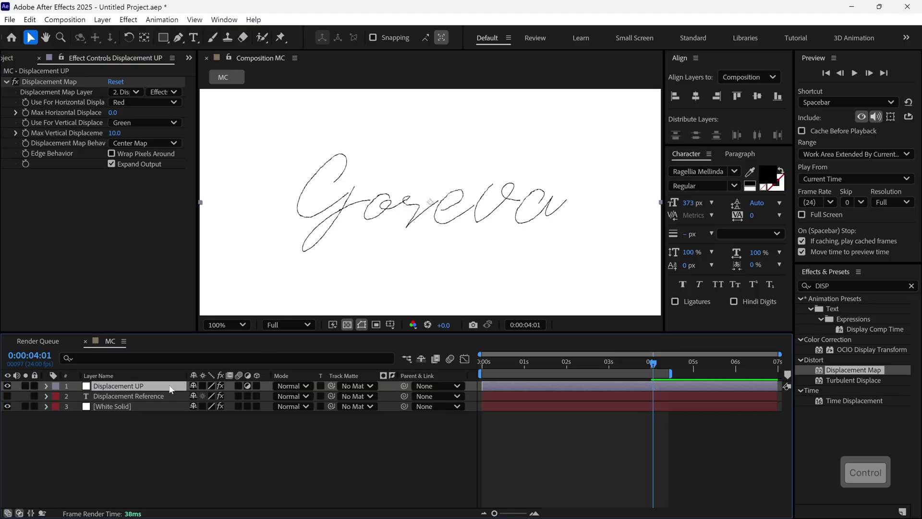
Duplicate Displacement UP three times and name the copies Displacement Down, Right and Left
key(ctrl+d)
key(ctrl+d)
key(ctrl+d)
click(154, 406)
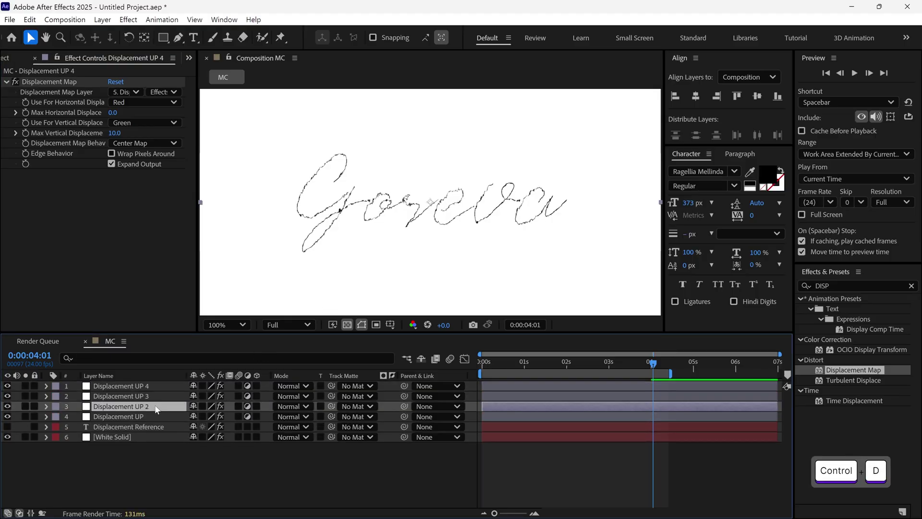
key(Return)
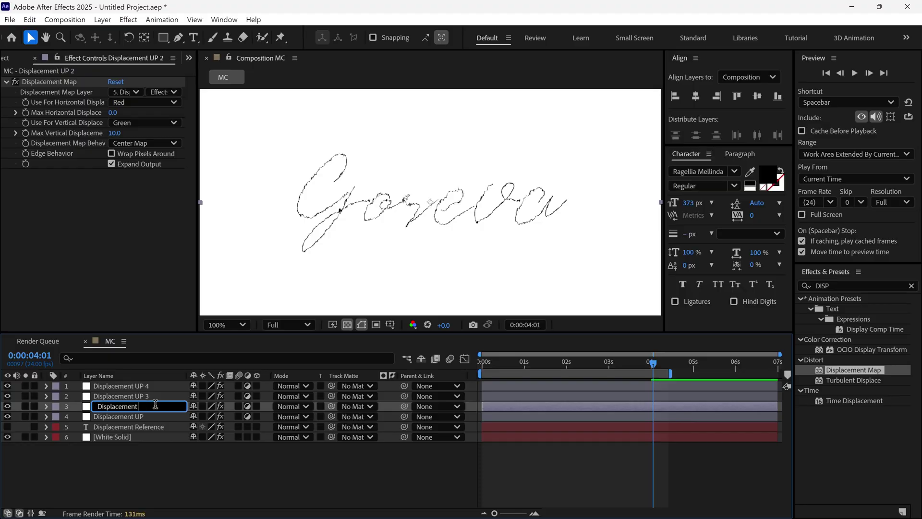
text(Down)
key(Return)
key(ctrl+Up)
key(Return)
text(Righ)
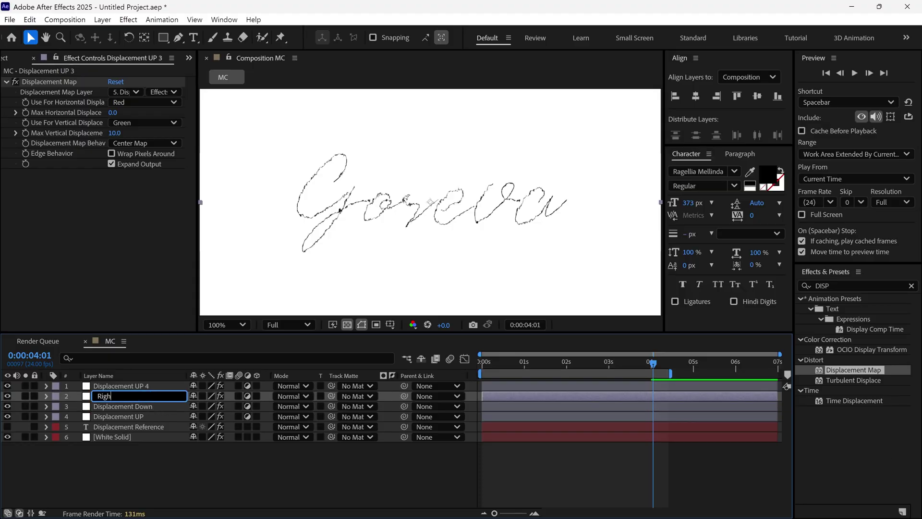
text(t)
key(Return)
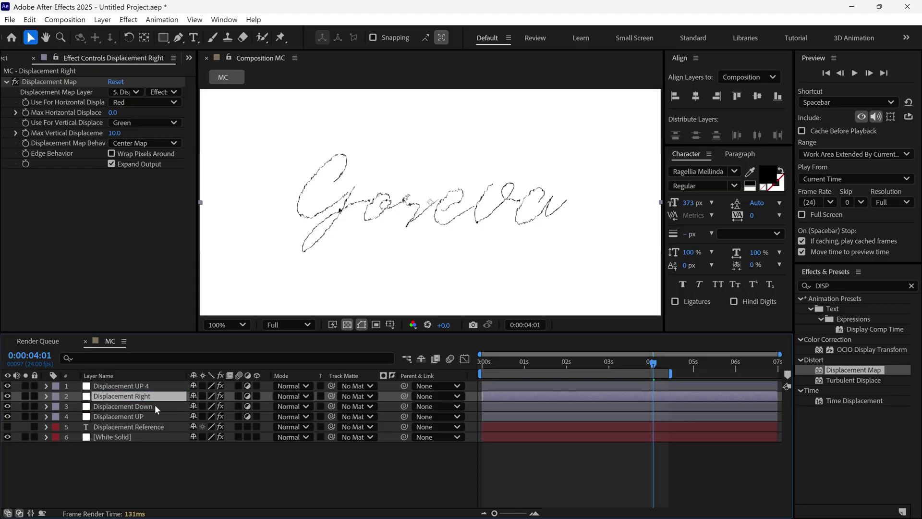
key(ctrl+Up)
key(Return)
key(BackSpace)
key(BackSpace)
key(BackSpace)
key(BackSpace)
text(Left)
key(Return)
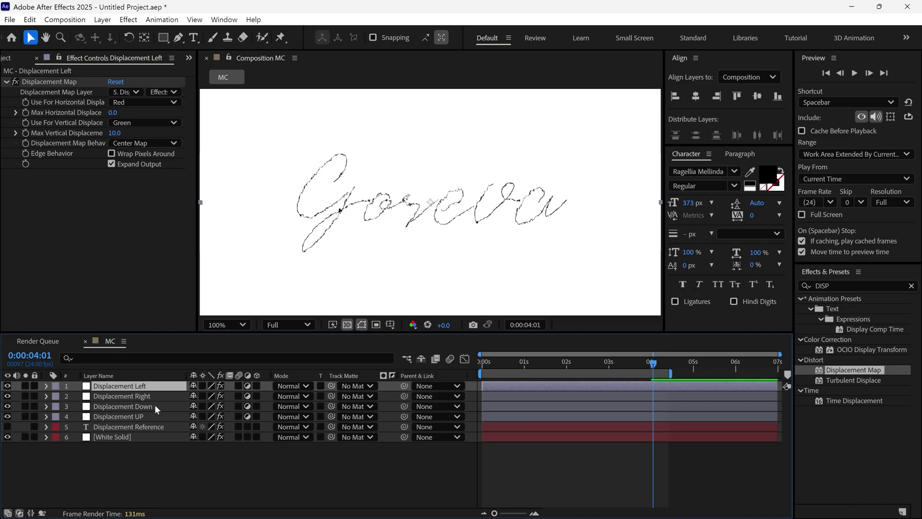
Set Displacement Down's vertical displacement to -10 and Displacement Right's horizontal displacement to 10
click(166, 407)
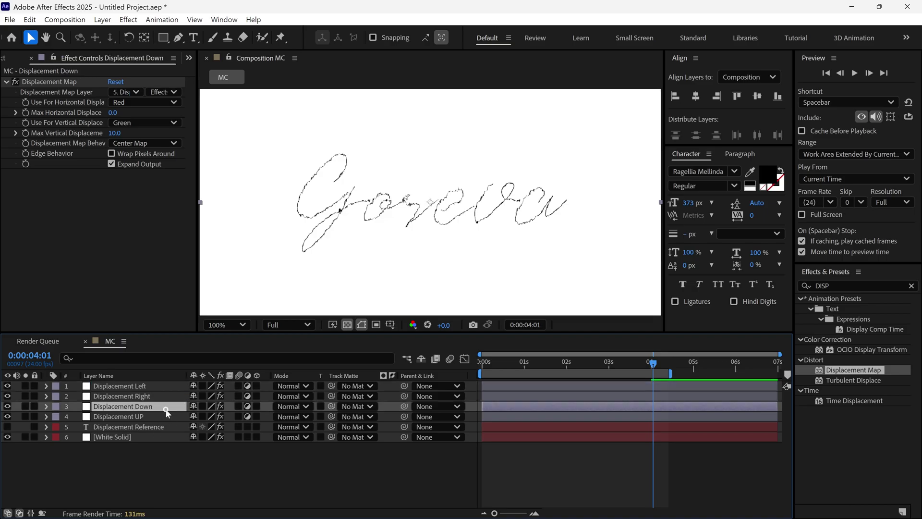
click(115, 133)
text(-10)
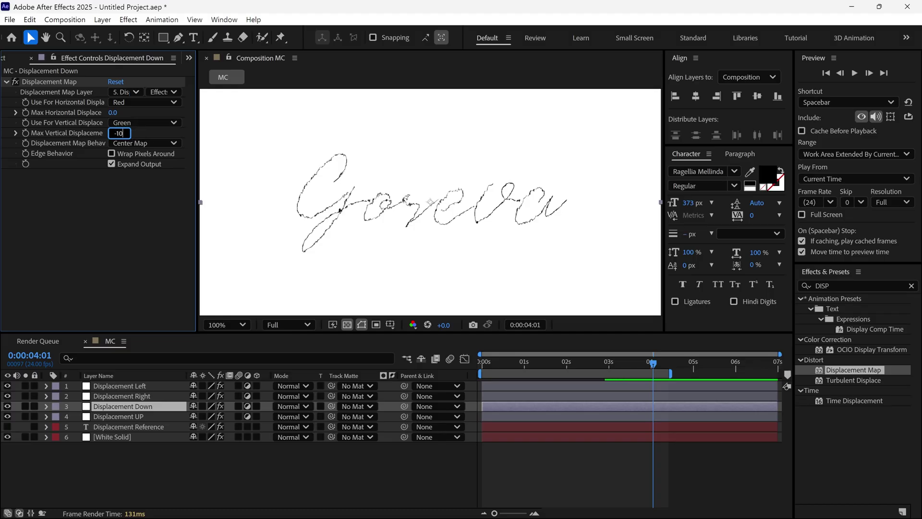
key(Return)
click(139, 395)
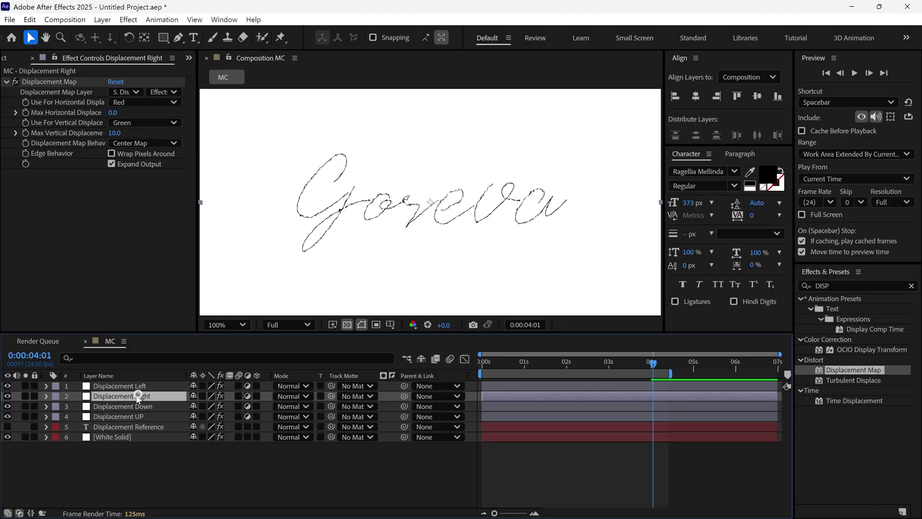
click(115, 113)
text(10)
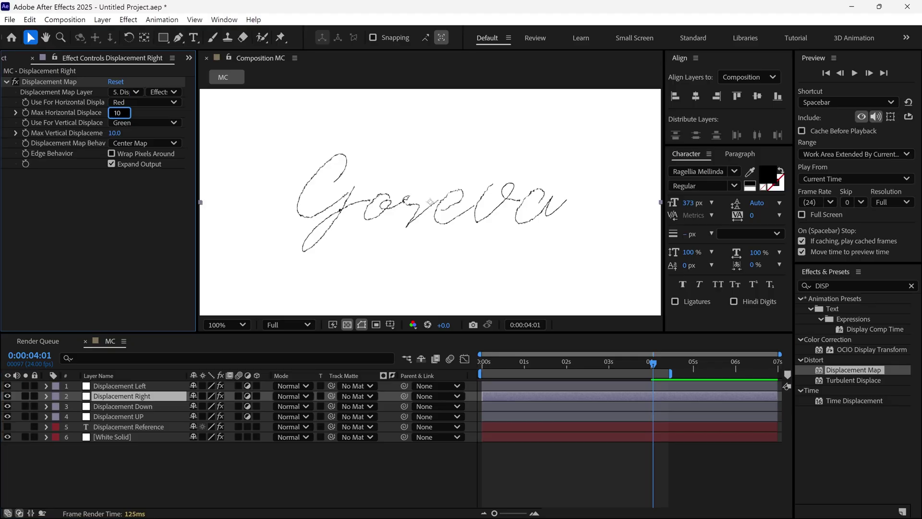
click(115, 132)
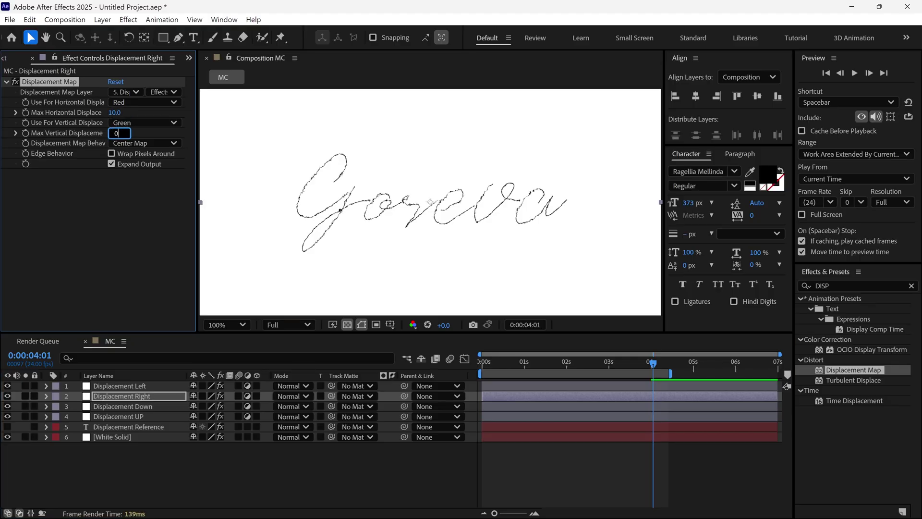
Set Displacement Left to -10 horizontal and 0 vertical displacement
click(115, 386)
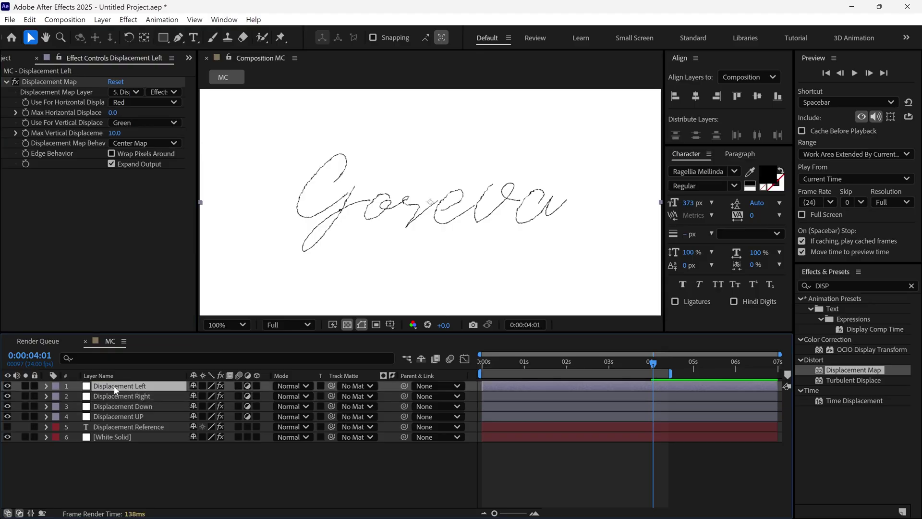
click(113, 113)
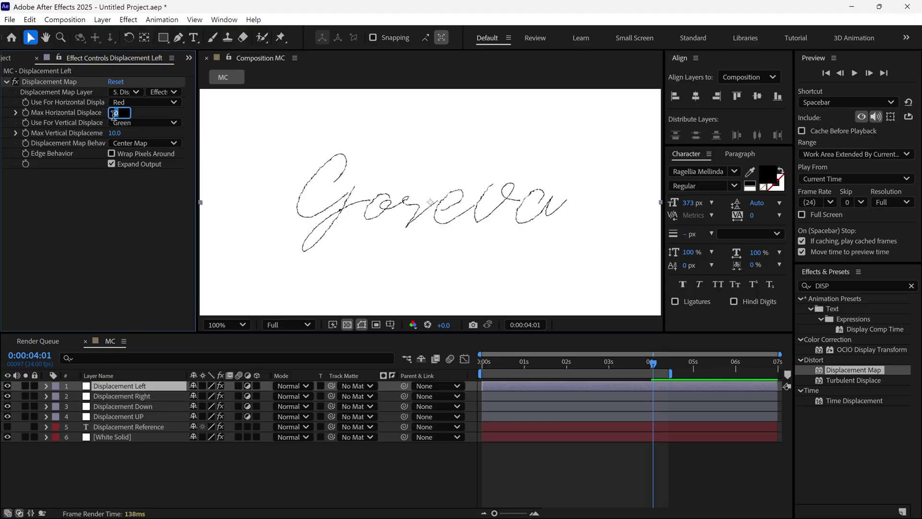
text(-10)
key(Return)
click(115, 133)
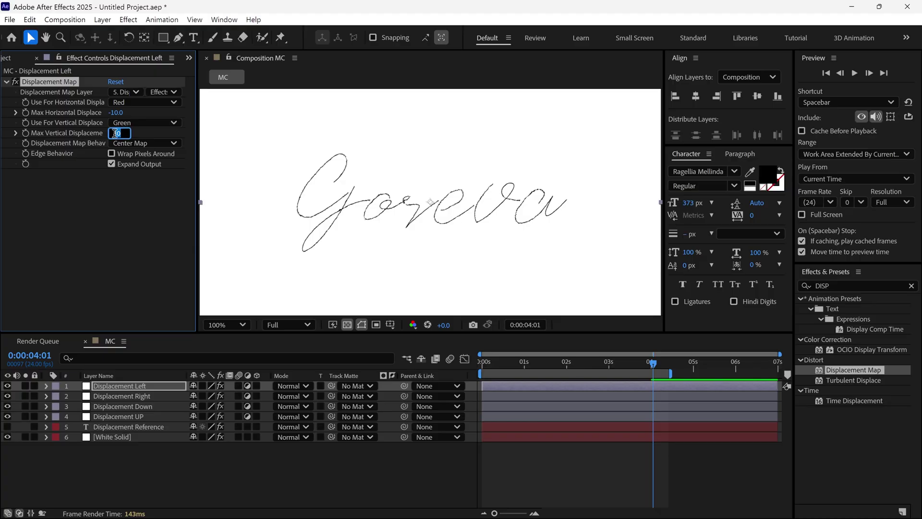
key(Return)
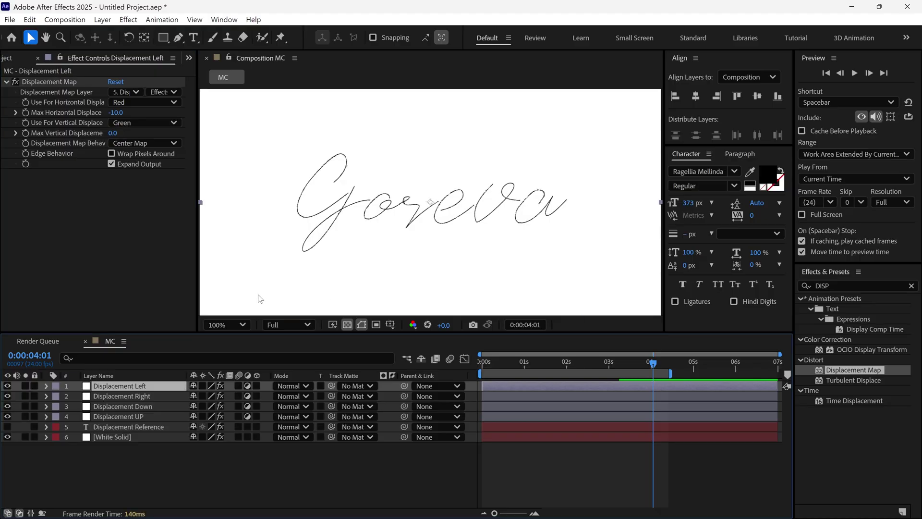
Switch all four displacement layers to Darker Color blend mode
shift+click(124, 416)
click(292, 390)
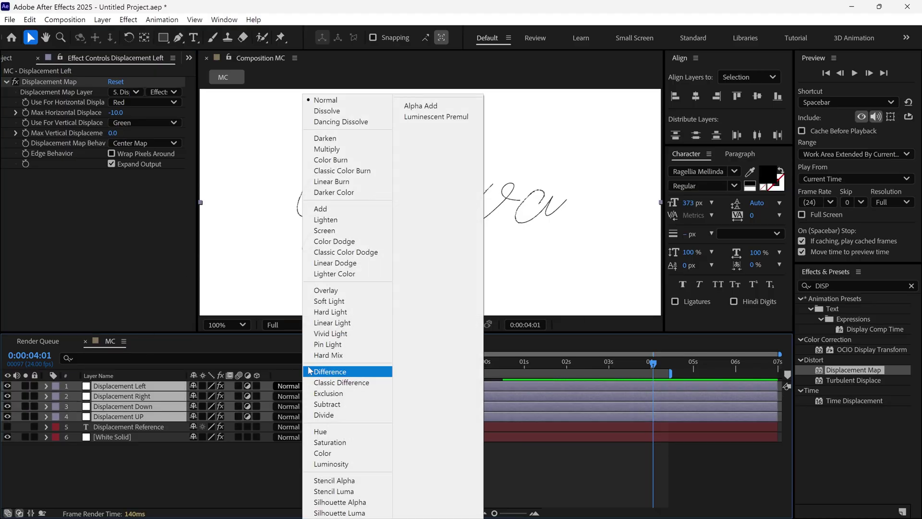
click(336, 193)
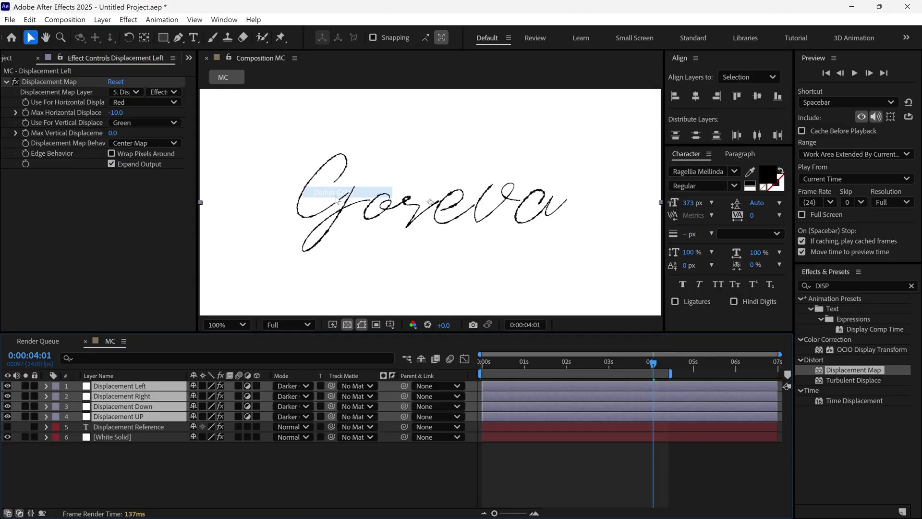
Add a yellow-labelled adjustment layer named TIME BLEND FX - COPY
click(151, 453)
right_click(151, 443)
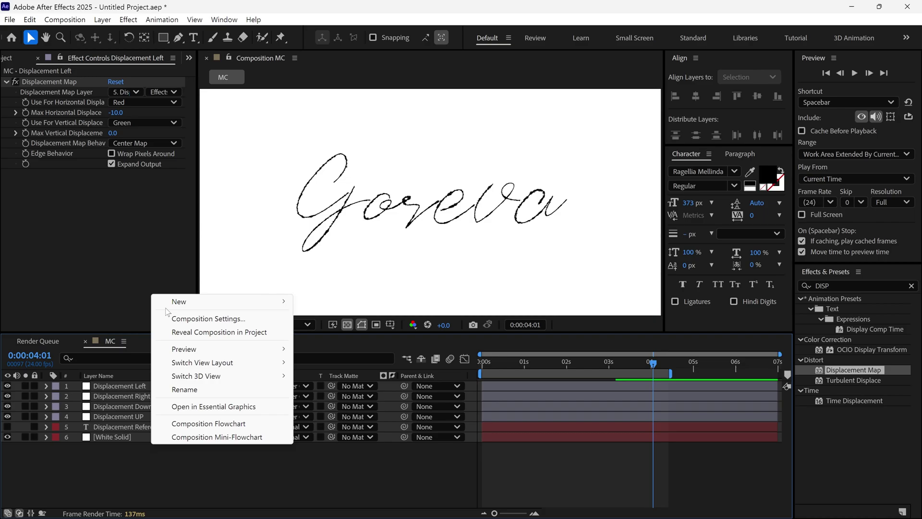
mouse_move(269, 301)
click(346, 399)
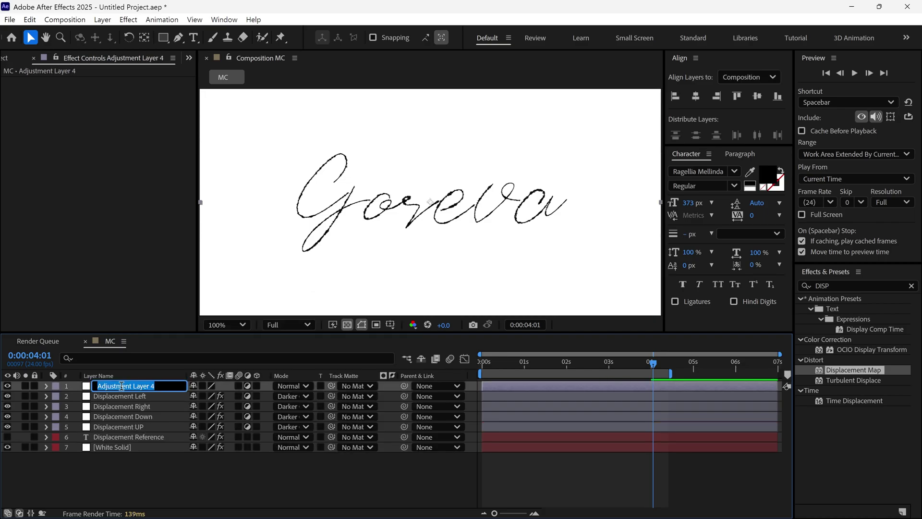
text(TIME BLEND)
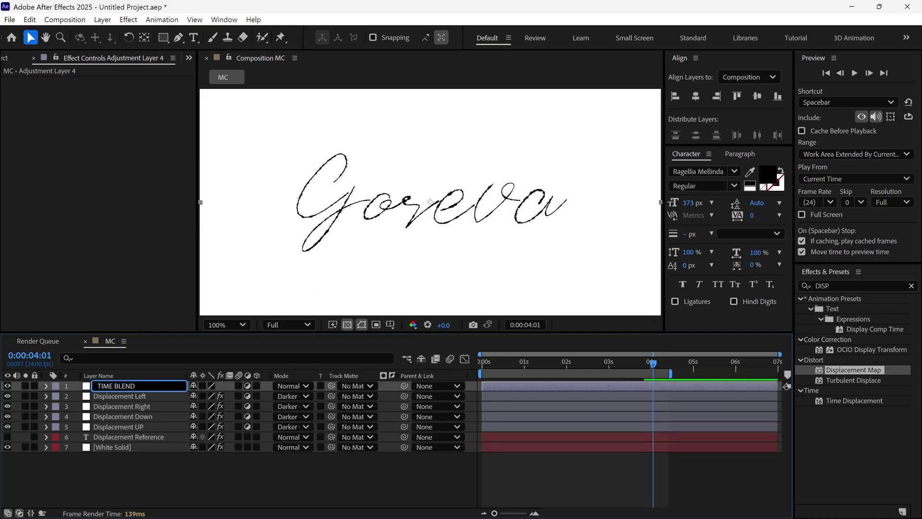
text( FX - COPY)
key(Return)
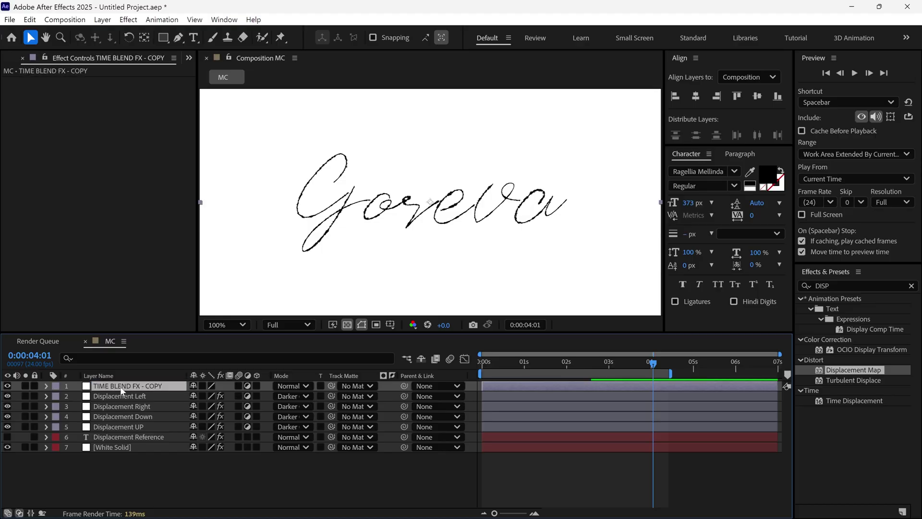
click(56, 385)
click(79, 198)
Apply CC Time Blend FX to the TIME BLEND FX - COPY layer
click(800, 288)
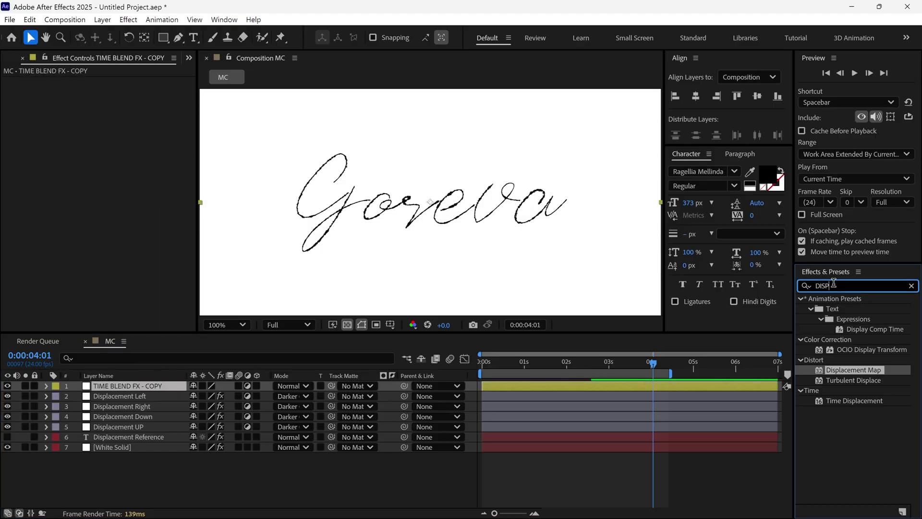
text(time)
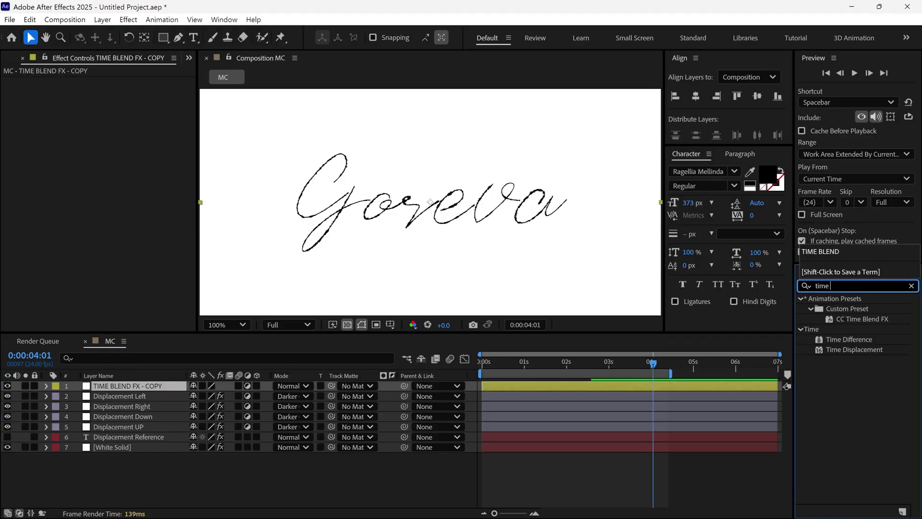
text( bl)
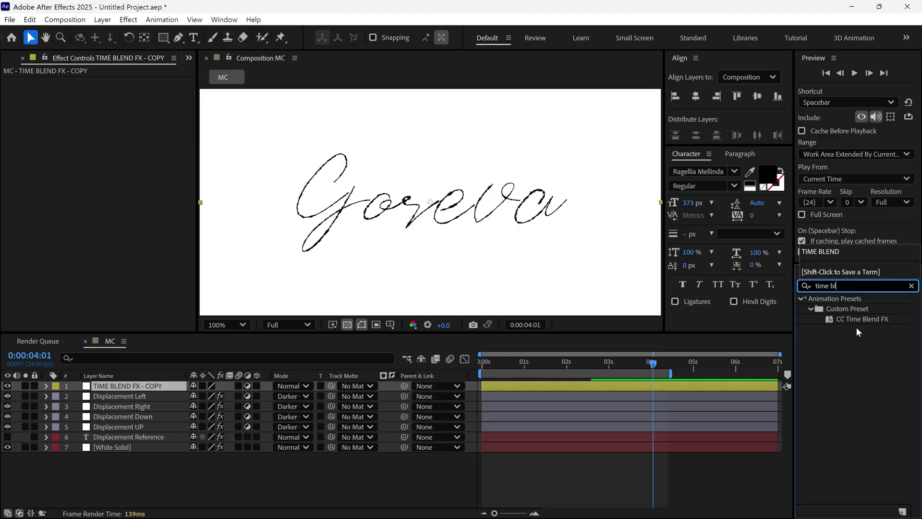
drag(857, 319, 169, 388)
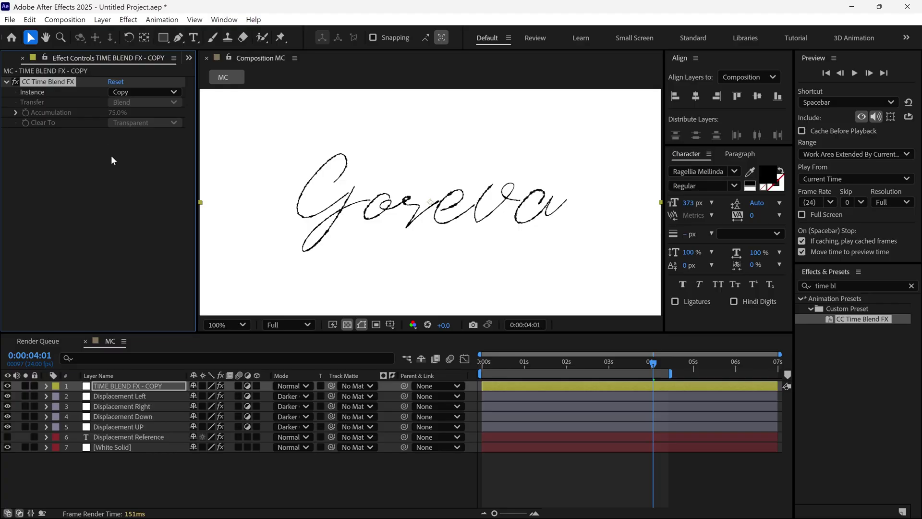
Duplicate it as TIME BLEND FX - PASTE and move it just above Displacement Reference
key(ctrl+d)
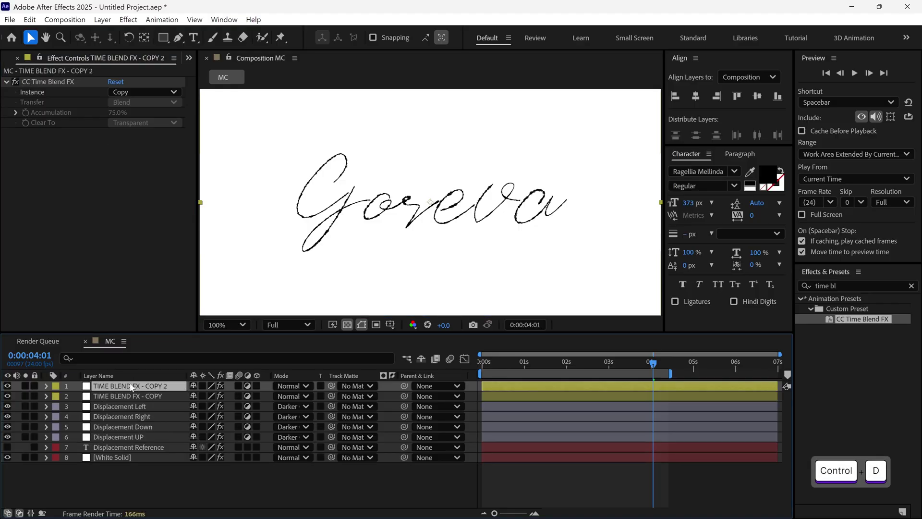
click(130, 384)
key(End)
key(BackSpace)
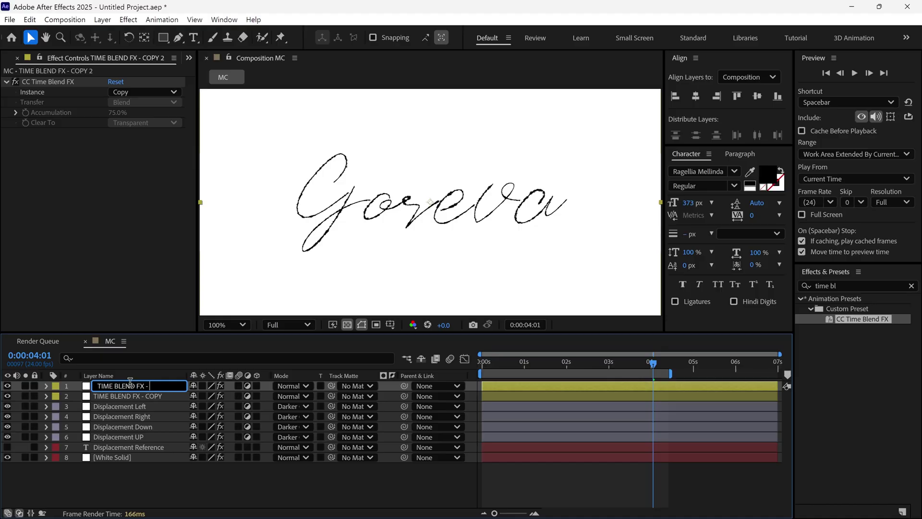
text(PASTE)
key(Return)
drag(132, 387, 134, 438)
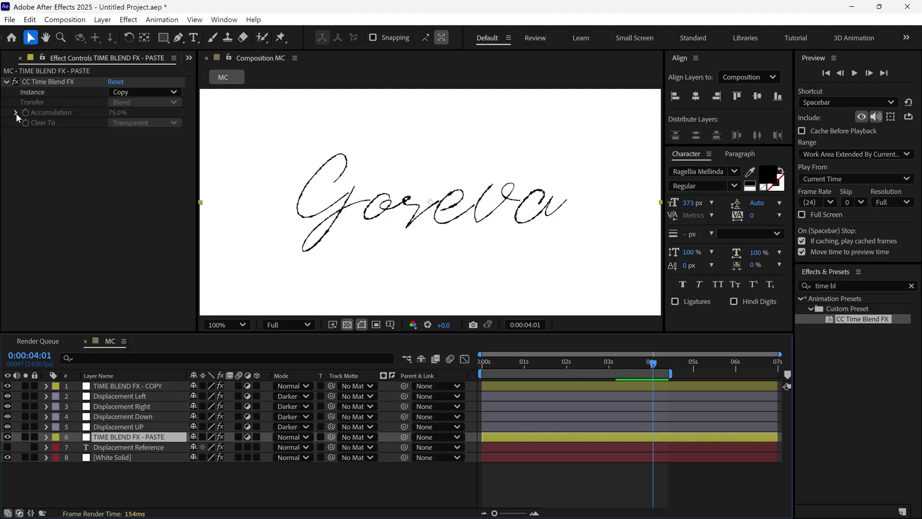
Set CC Time Blend FX to Paste instance, Darken transfer and 90% Accumulation
click(143, 91)
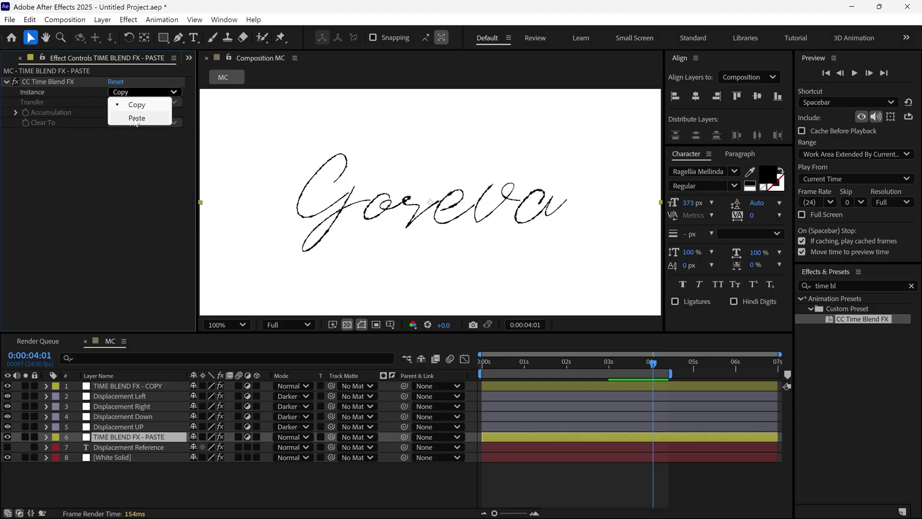
click(135, 119)
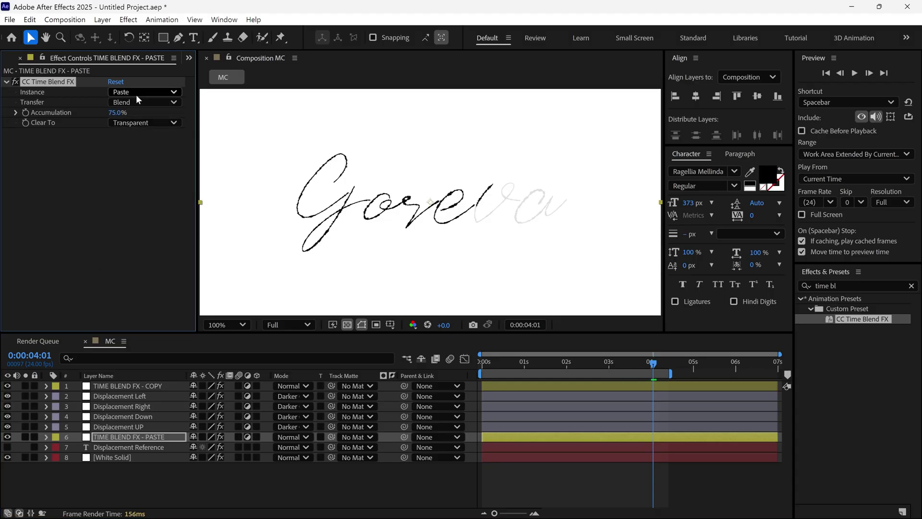
click(135, 101)
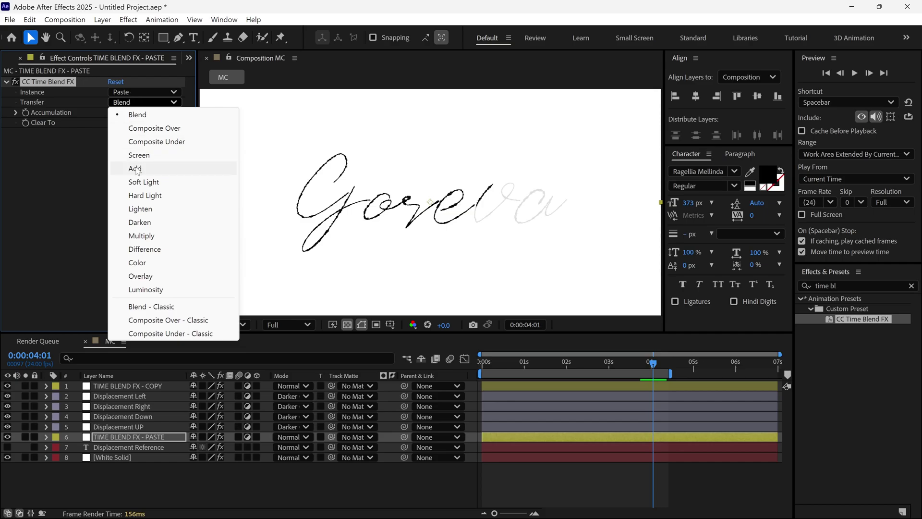
click(139, 221)
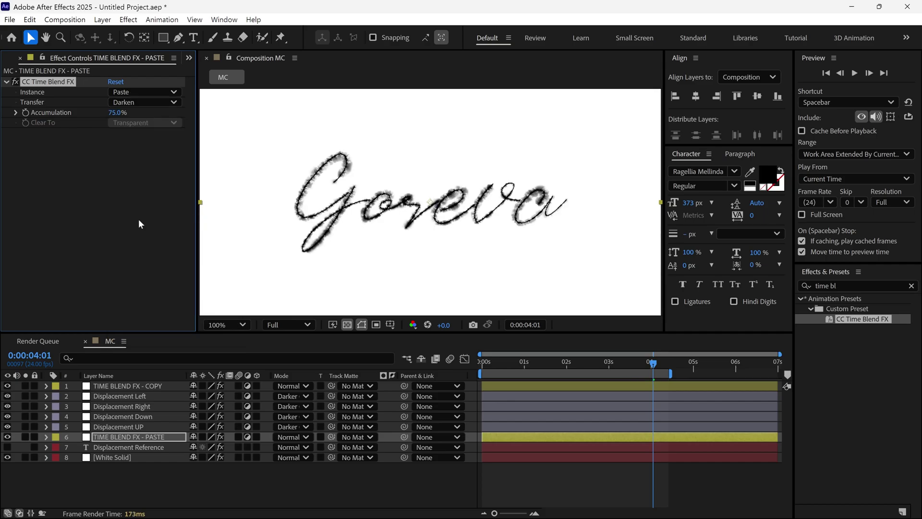
key(Return)
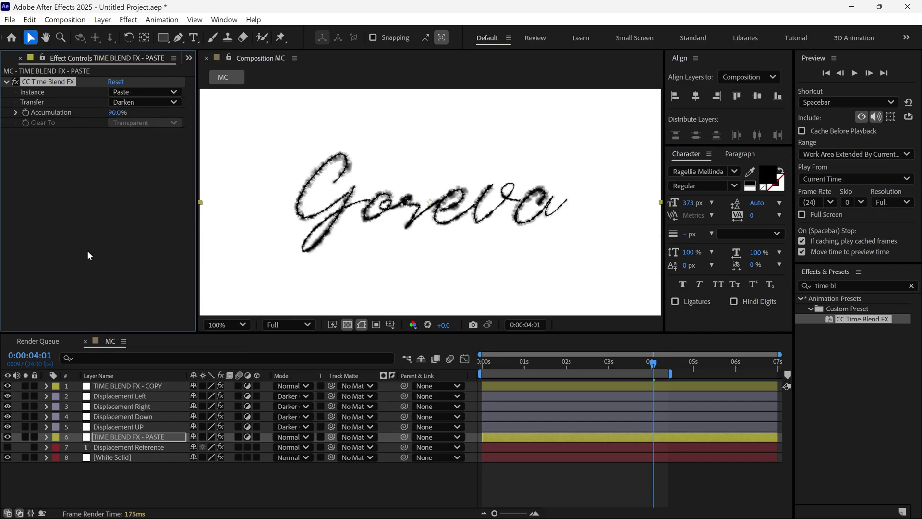
Return the playhead to 0 and purge all memory and disk cache twice
drag(653, 362, 482, 367)
click(27, 20)
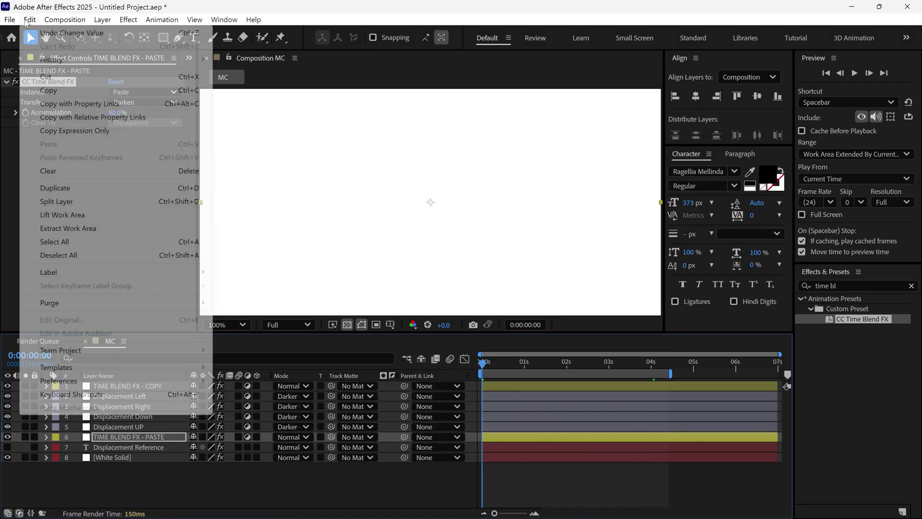
mouse_move(55, 302)
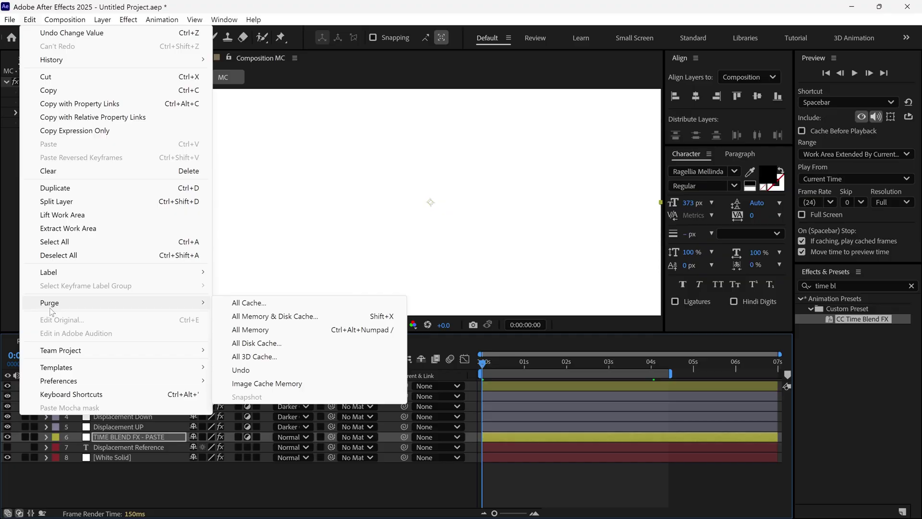
click(248, 321)
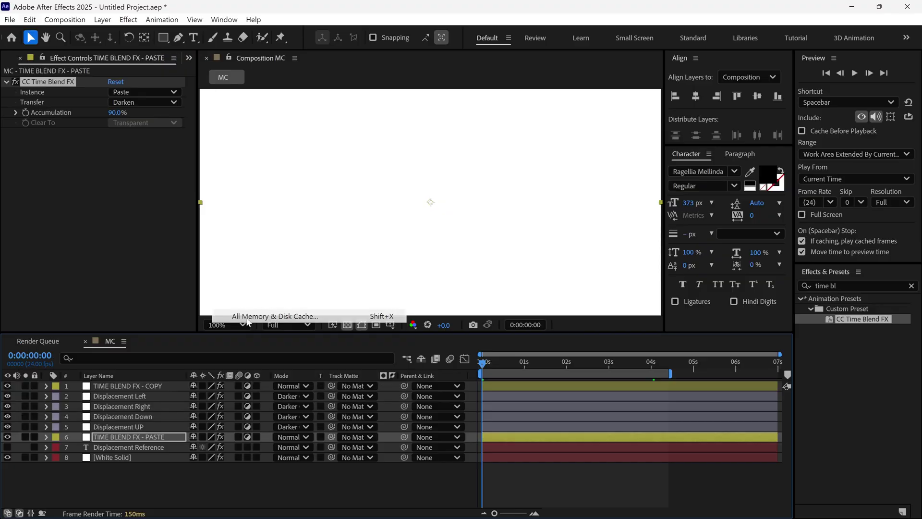
click(517, 290)
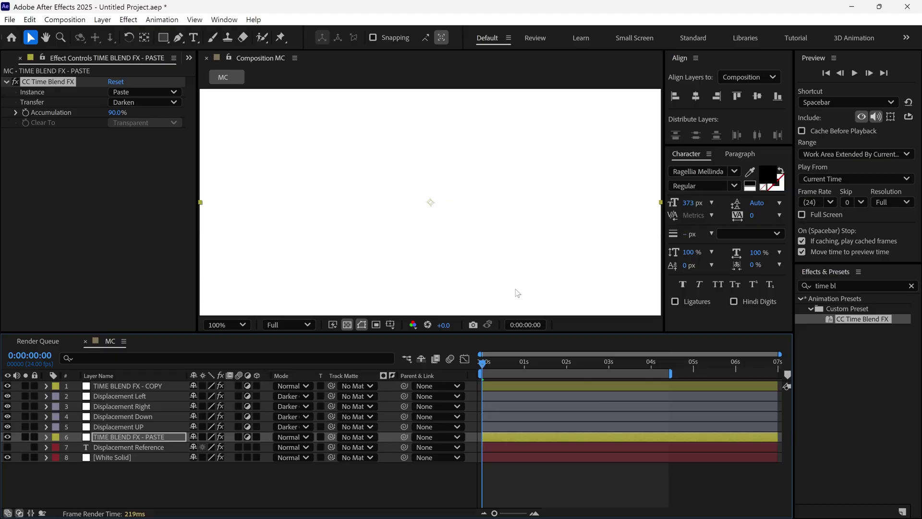
key(shift+x)
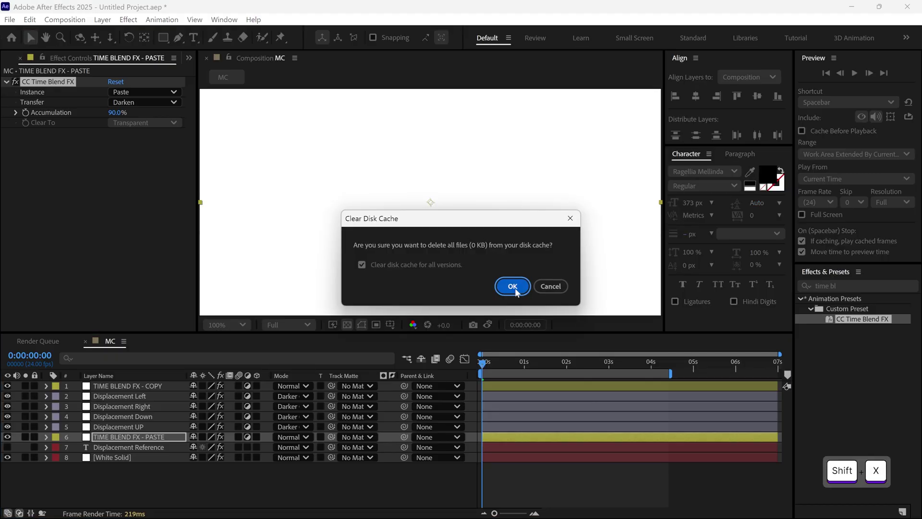
click(513, 287)
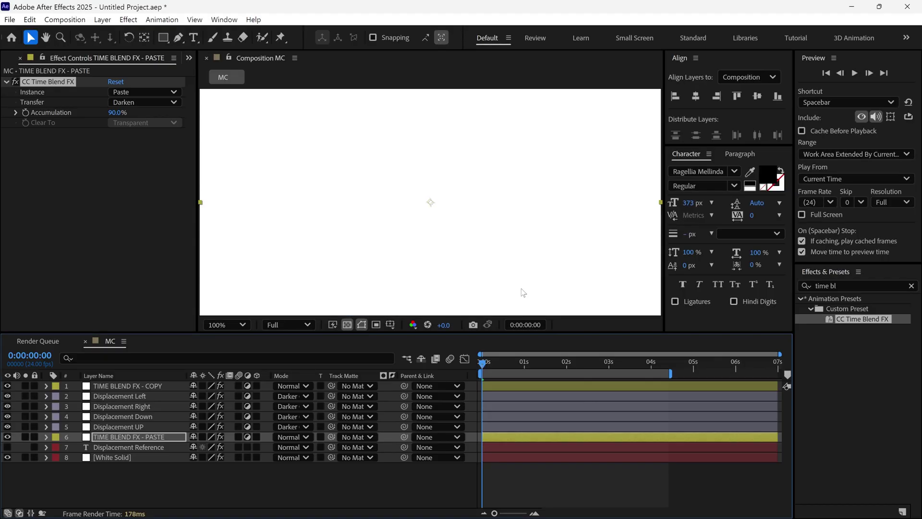
Preview the bleeding-ink write-on, stopping at 0:00:03:05
key(space)
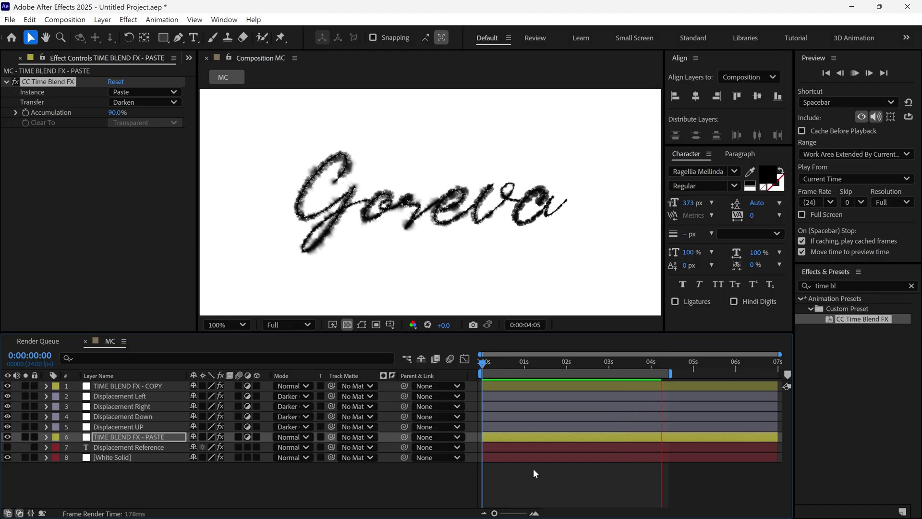
click(617, 363)
scroll(379, 202, up, 4)
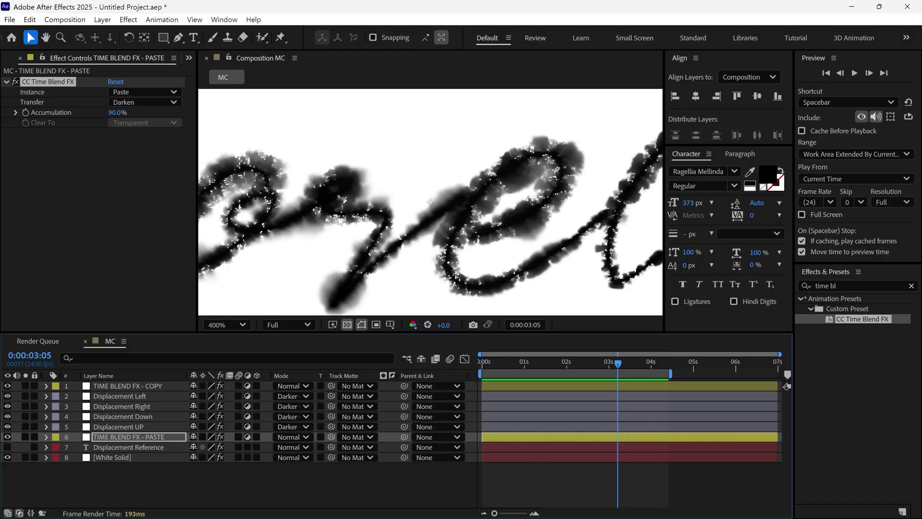
Add a new adjustment layer at the top and name it MEDIAN
scroll(402, 219, down, 2)
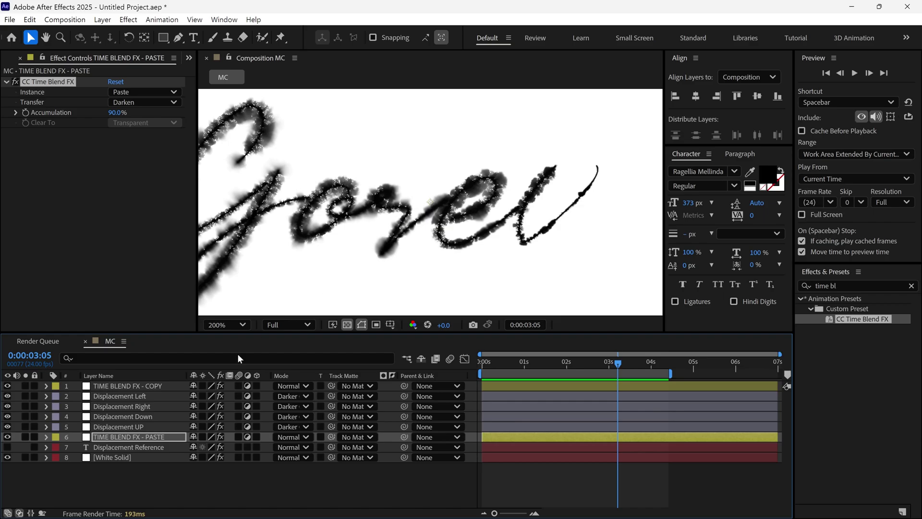
click(185, 471)
right_click(183, 469)
mouse_move(225, 328)
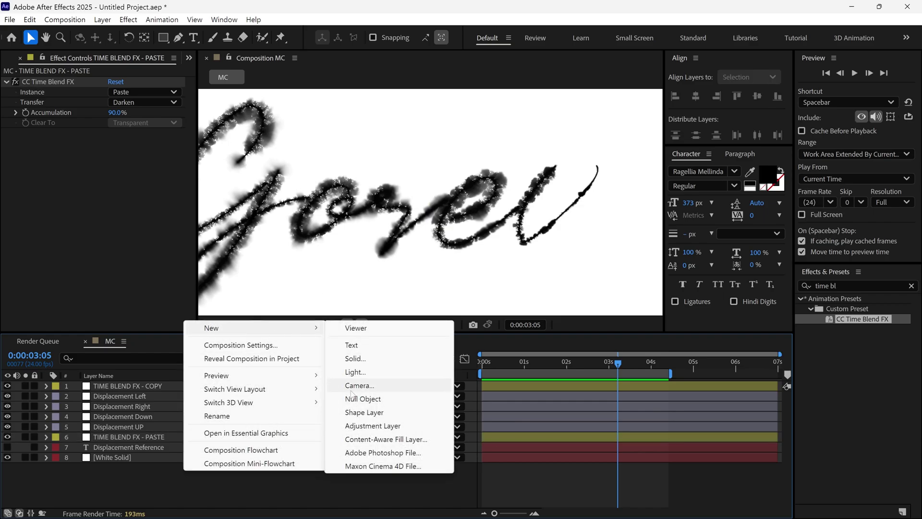
click(358, 425)
key(Return)
text(ME)
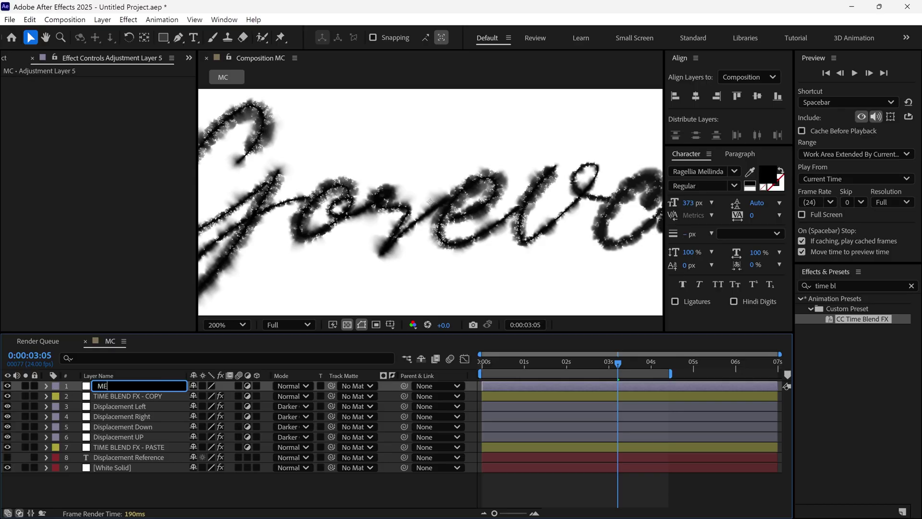
text(DIAN)
key(Return)
Apply the Median effect to MEDIAN with Radius 1 and fit the comp in the viewer
click(845, 285)
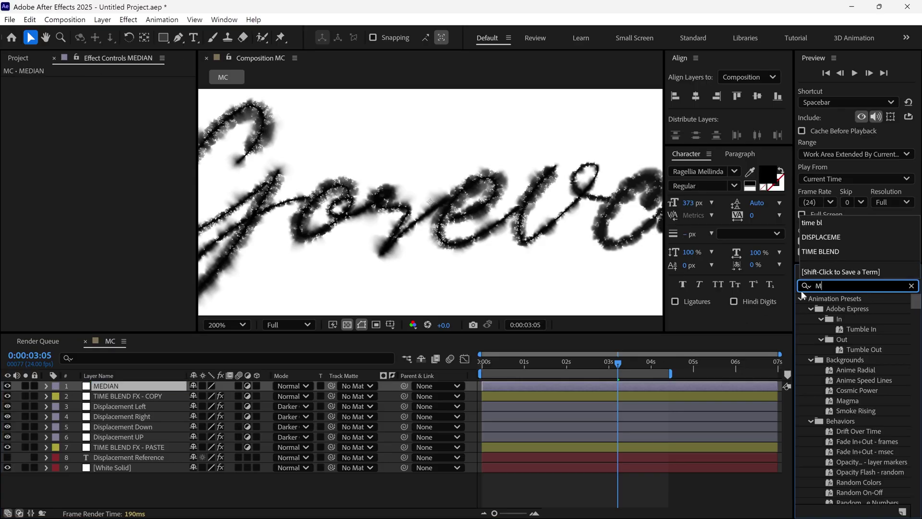
text(MEDI)
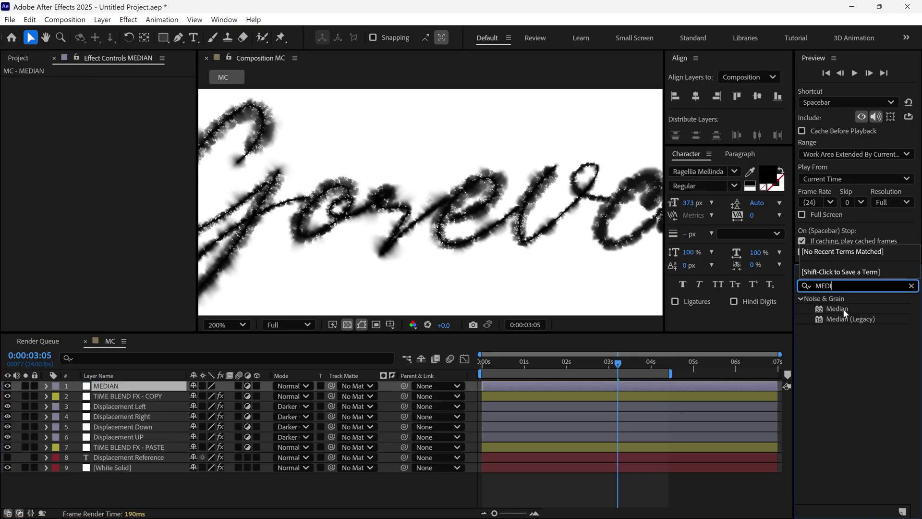
drag(845, 313, 165, 386)
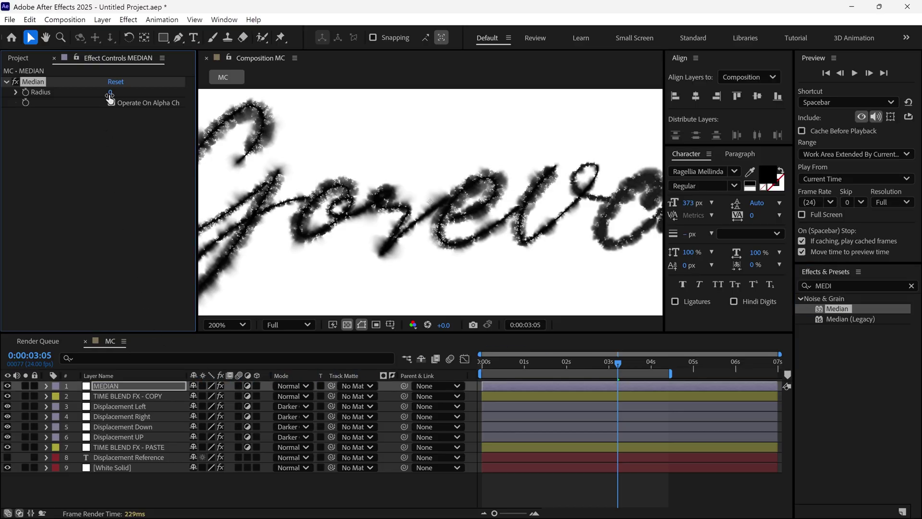
click(110, 96)
text(1)
key(Return)
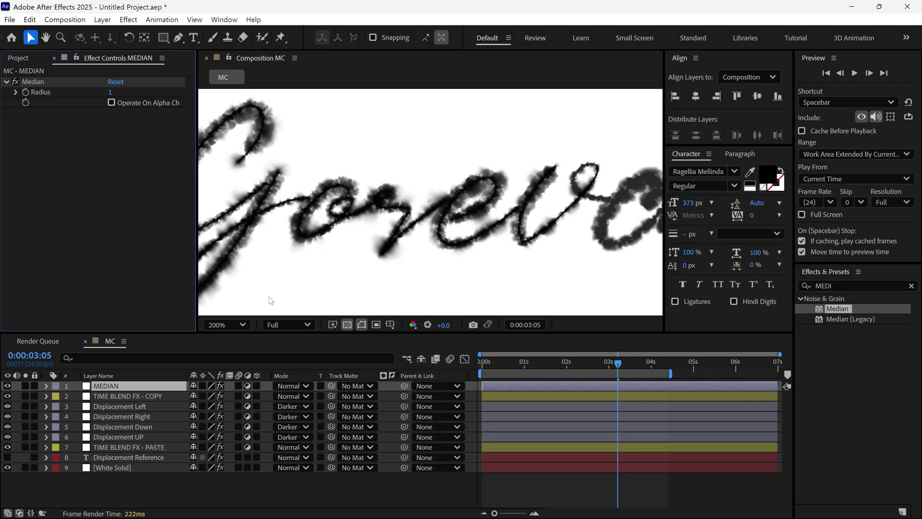
key(shift+slash)
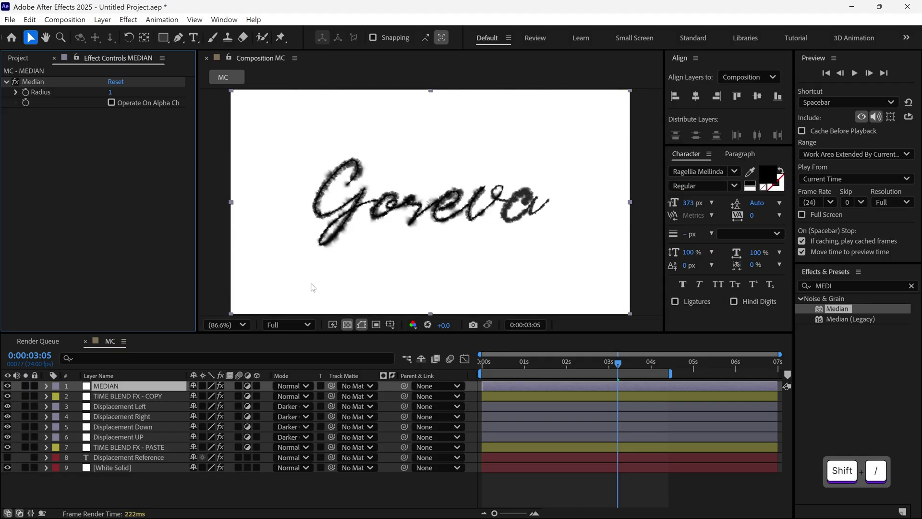
Pre-compose all nine layers into an Animation comp, moving all attributes
drag(139, 494, 144, 384)
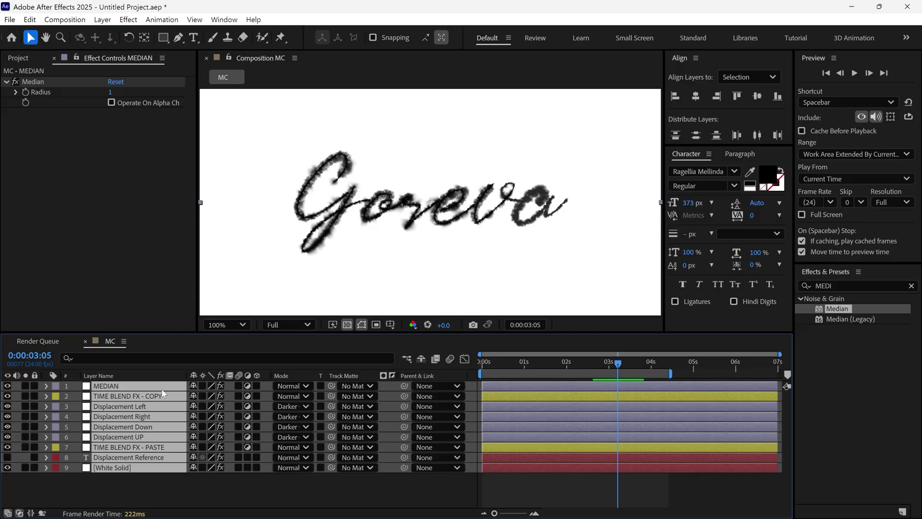
right_click(162, 387)
click(205, 310)
text(Animation)
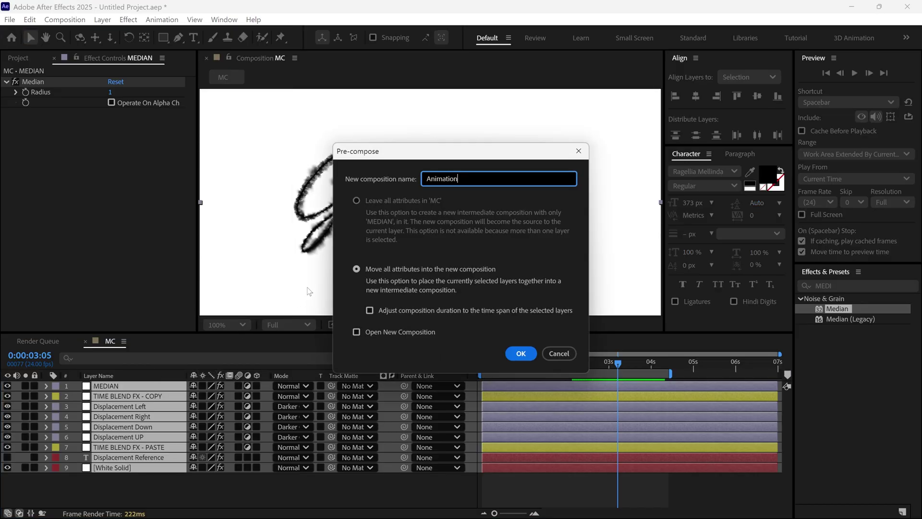
click(359, 269)
click(514, 355)
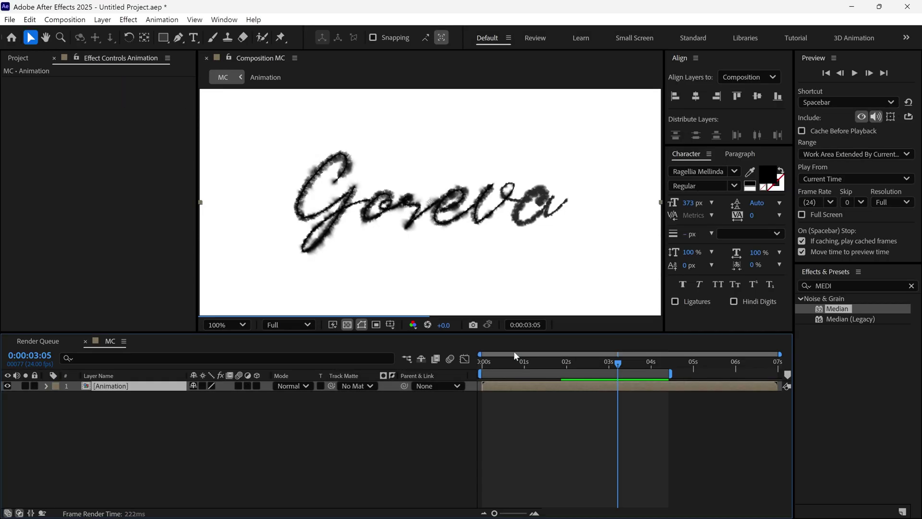
Import the Texturelabs_Paper_308L.jpg paper texture into the project
click(15, 59)
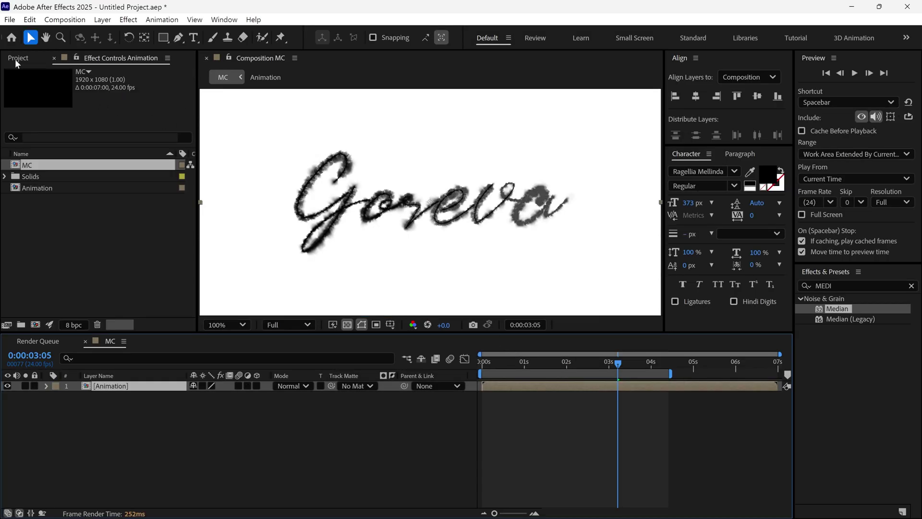
double_click(61, 231)
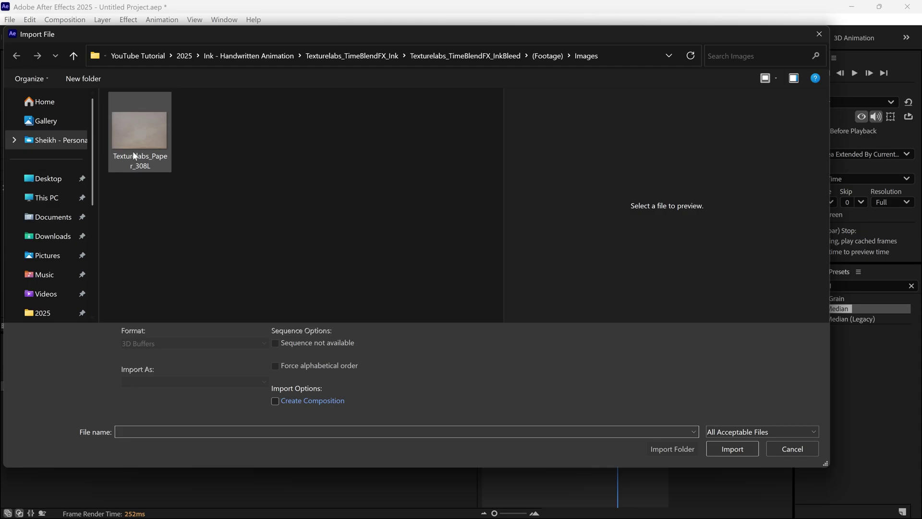
click(138, 154)
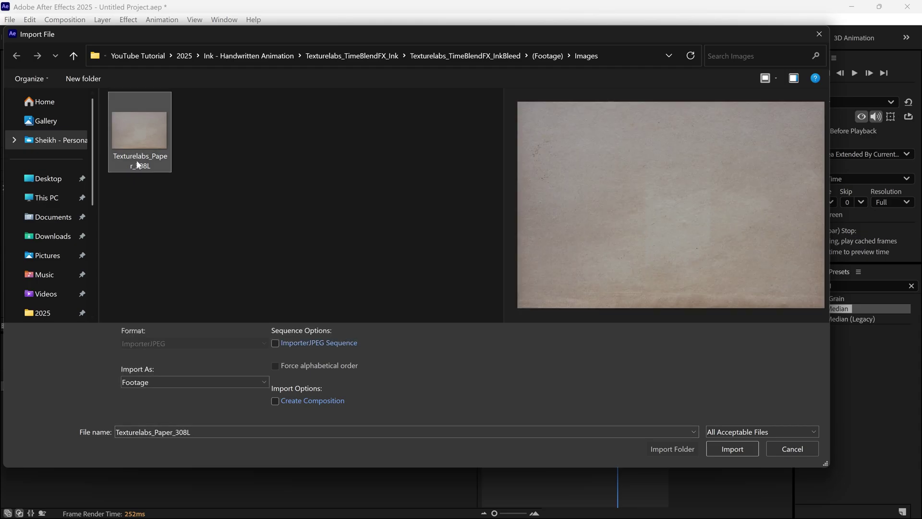
click(732, 449)
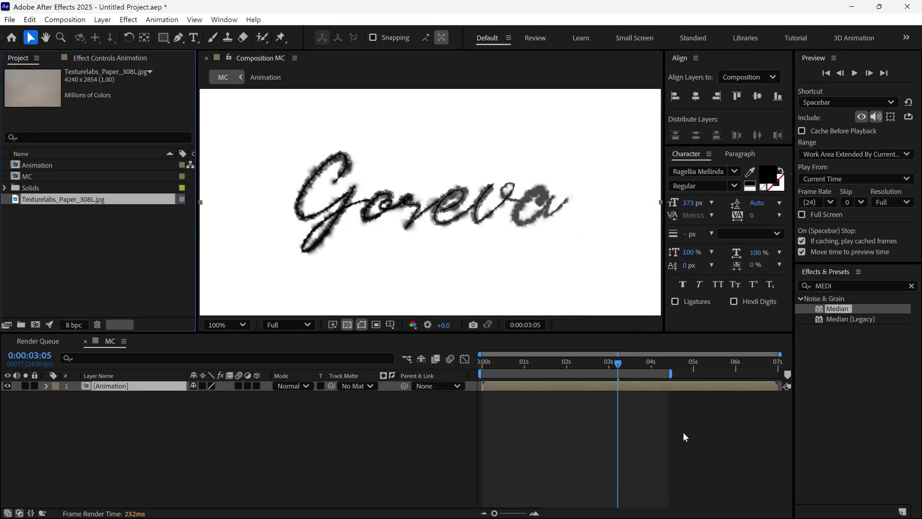
Place the paper texture below Animation and set Animation's blend mode to Multiply
drag(47, 212, 91, 398)
click(165, 386)
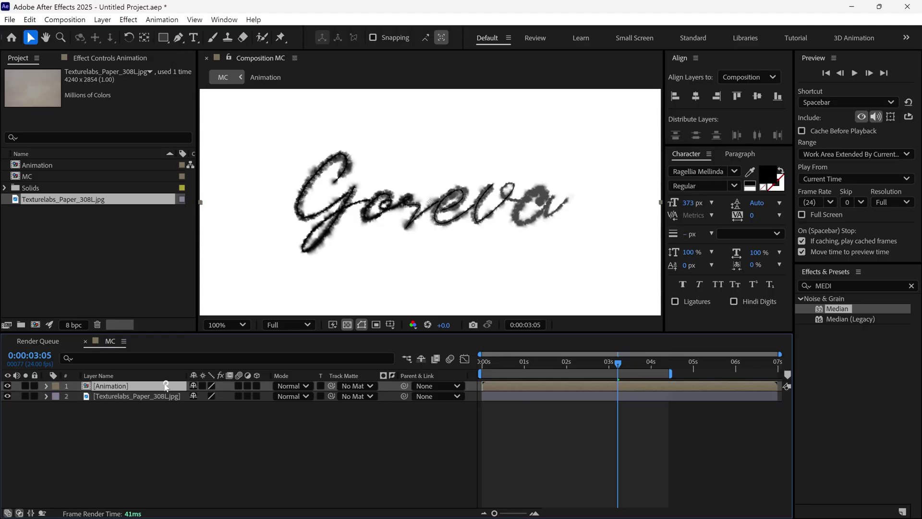
click(297, 385)
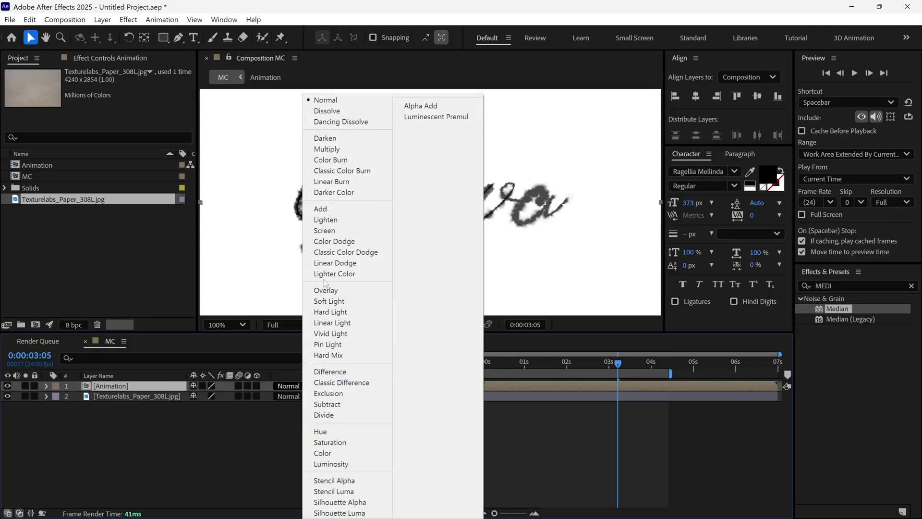
click(325, 149)
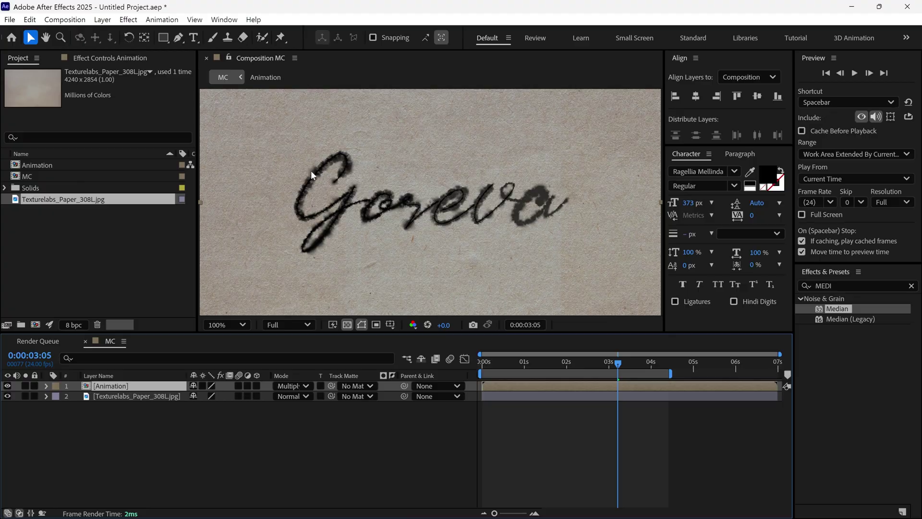
key(shift+slash)
Return to the start, clear the disk cache, and preview the write-on over paper
drag(612, 363, 477, 372)
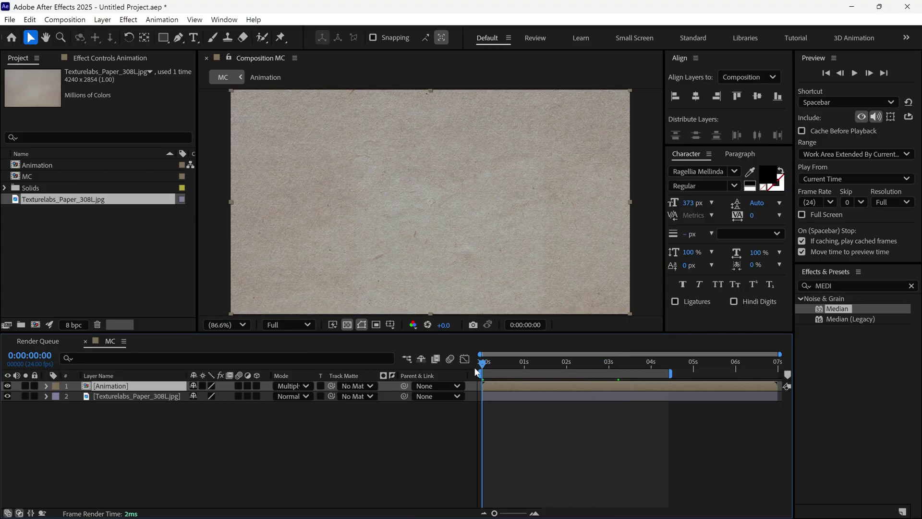
key(ctrl+alt+KP_Divide)
click(511, 284)
key(space)
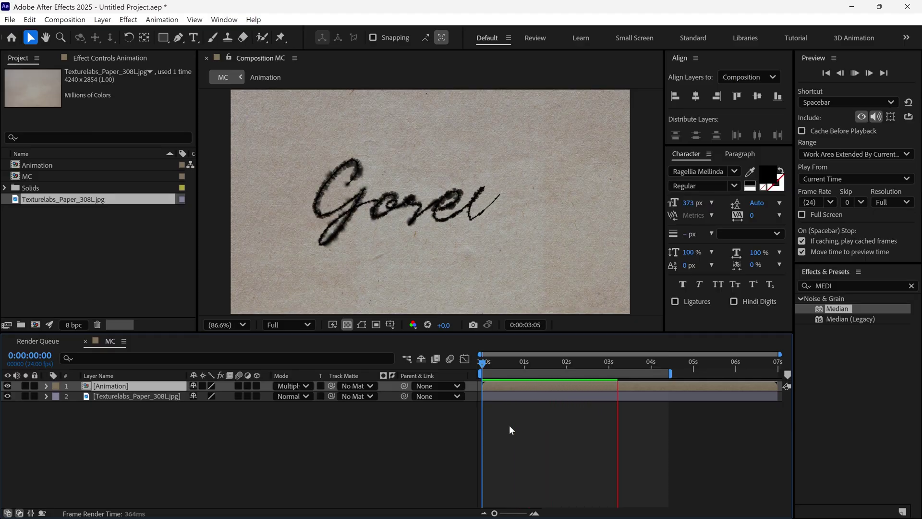
click(197, 423)
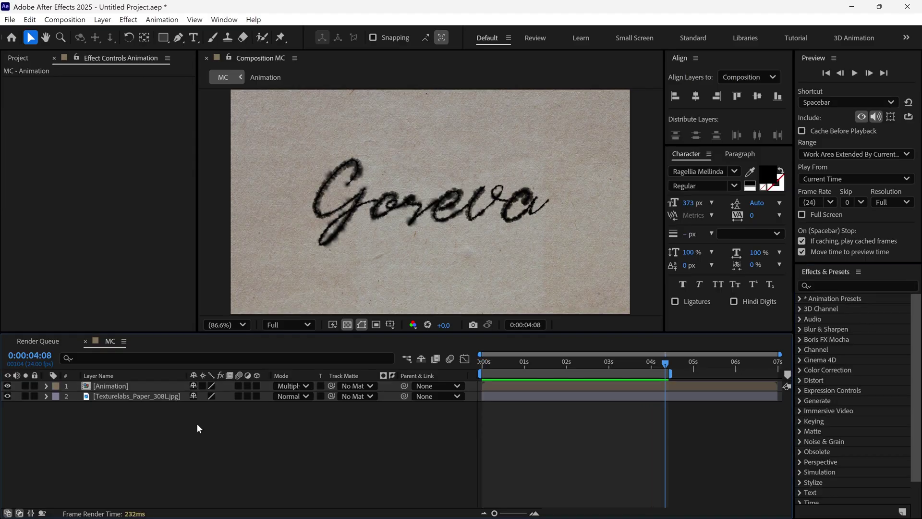
Apply the Glow effect to the Animation layer
drag(564, 359, 658, 384)
click(847, 286)
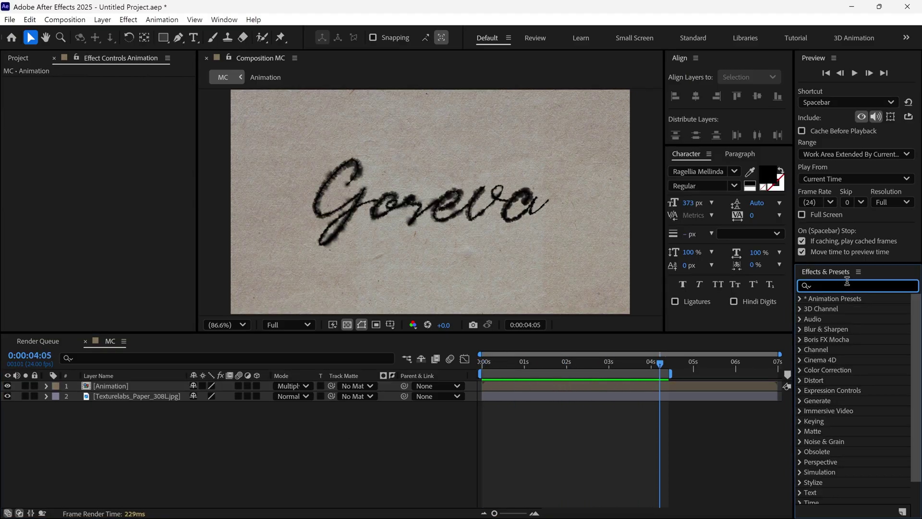
text(glow)
drag(847, 358, 439, 404)
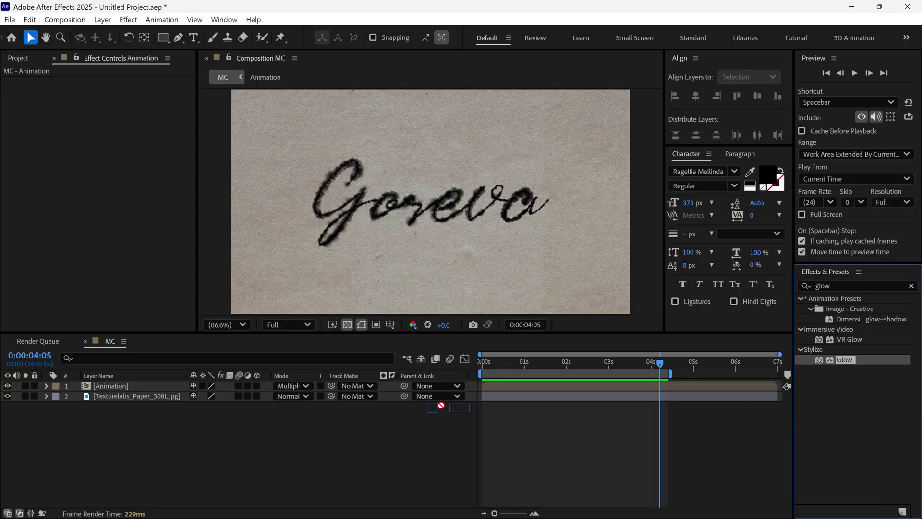
drag(102, 381, 103, 387)
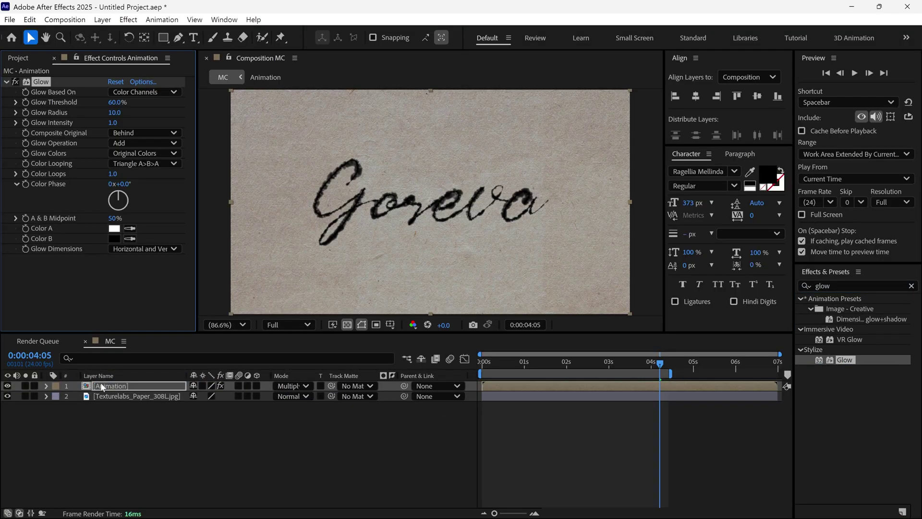
Add a top adjustment layer with Brightness & Contrast at Brightness 18, Contrast 52
drag(489, 361, 625, 364)
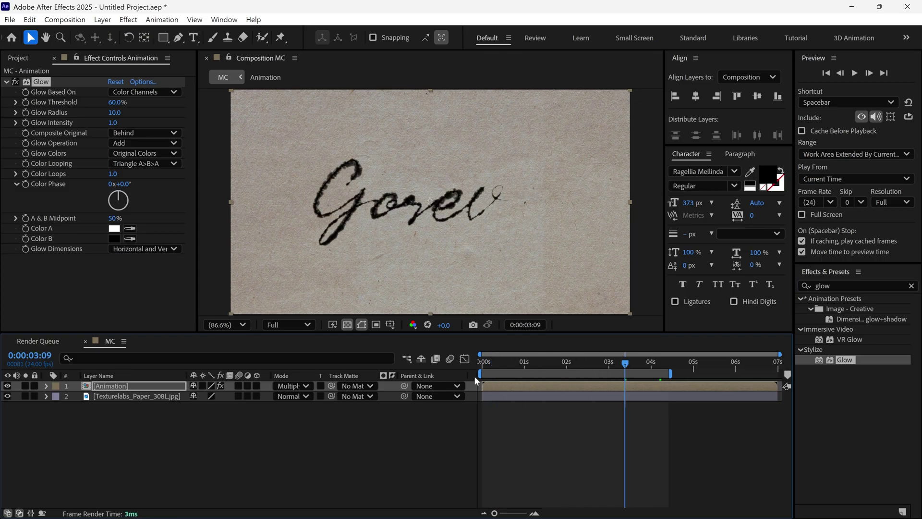
right_click(137, 411)
mouse_move(202, 268)
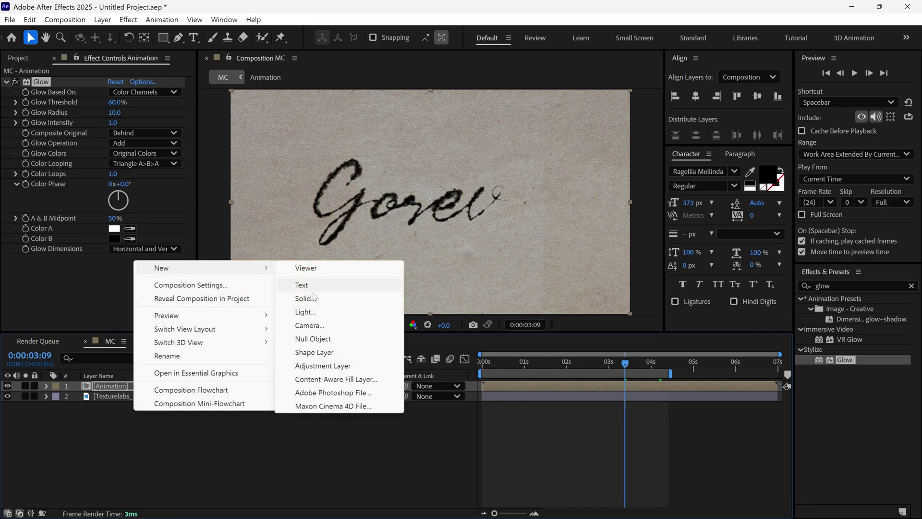
click(323, 366)
click(800, 286)
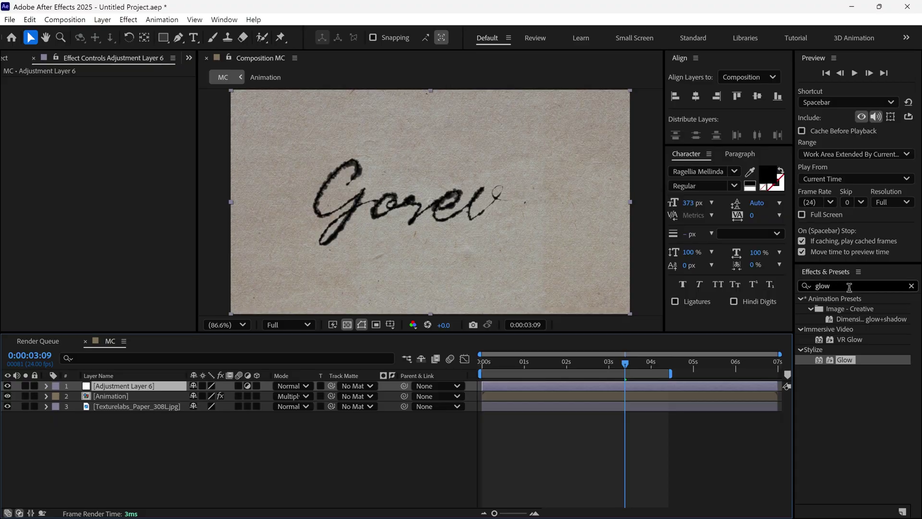
text(bri)
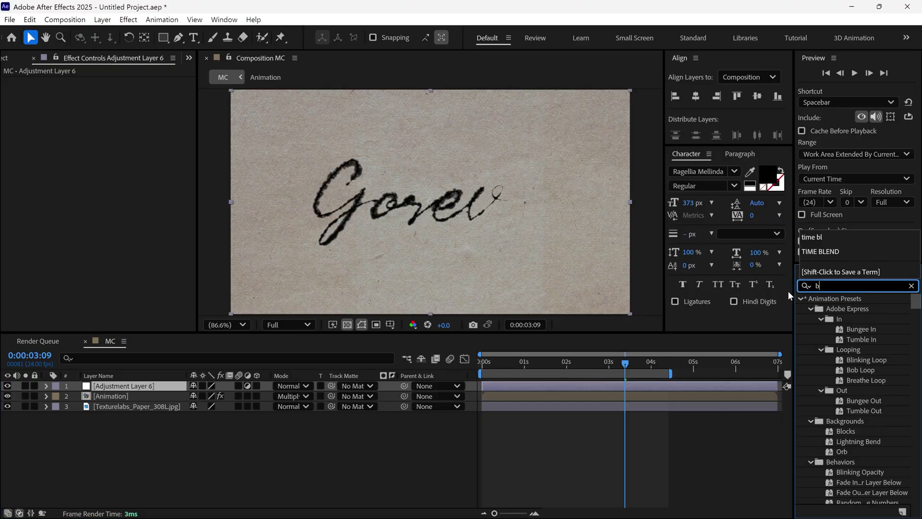
click(856, 381)
drag(855, 382, 126, 387)
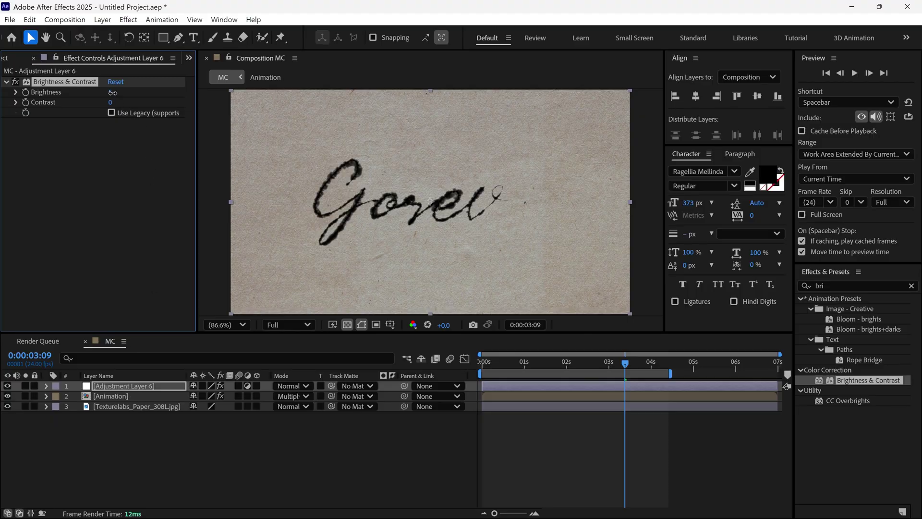
drag(112, 92, 128, 92)
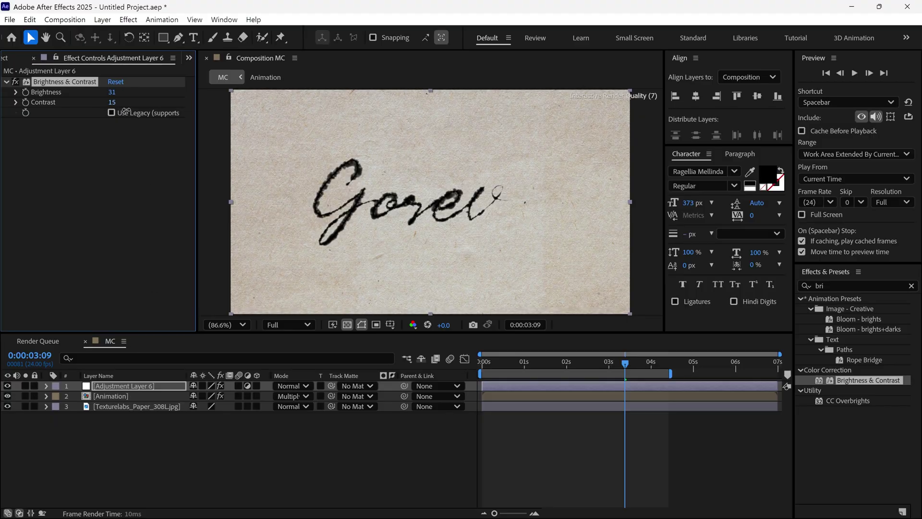
Clear the disk cache and preview the brightened result
key(shift+x)
click(507, 283)
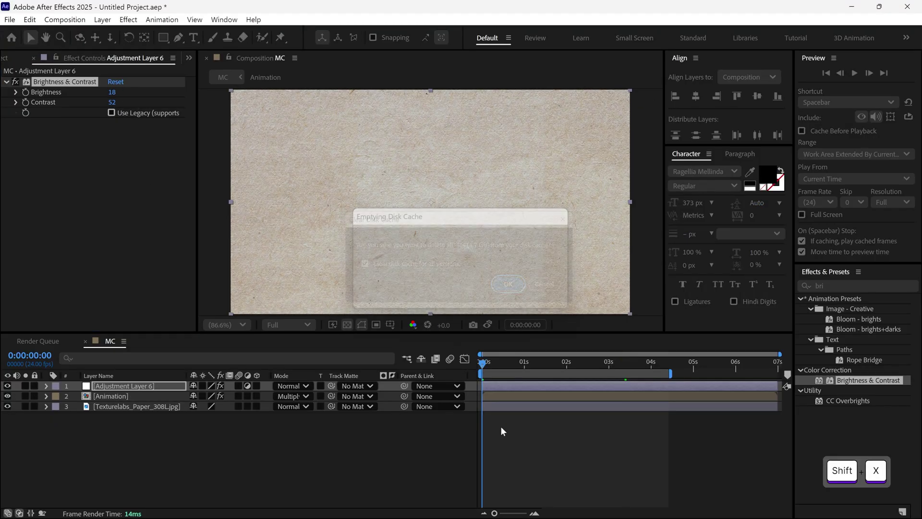
key(space)
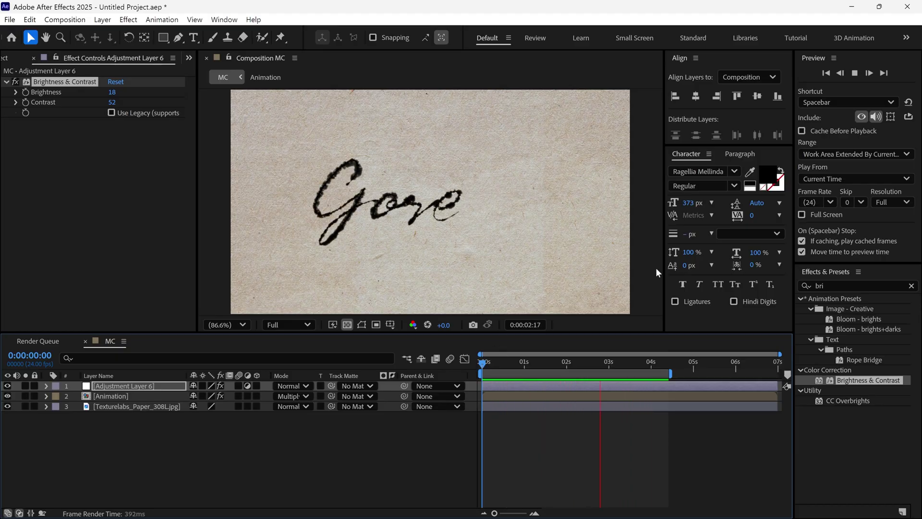
In the Animation precomp, set TIME BLEND FX - PASTE's Accumulation to 5%
click(100, 395)
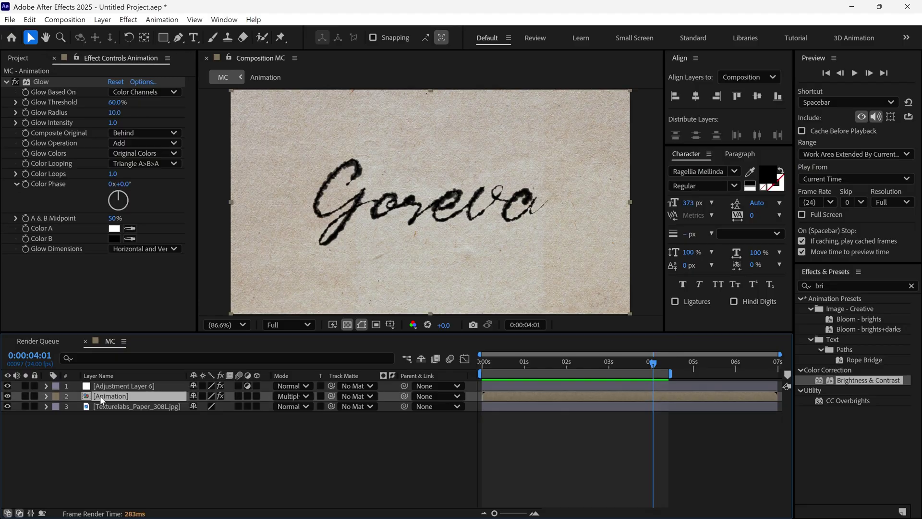
double_click(101, 397)
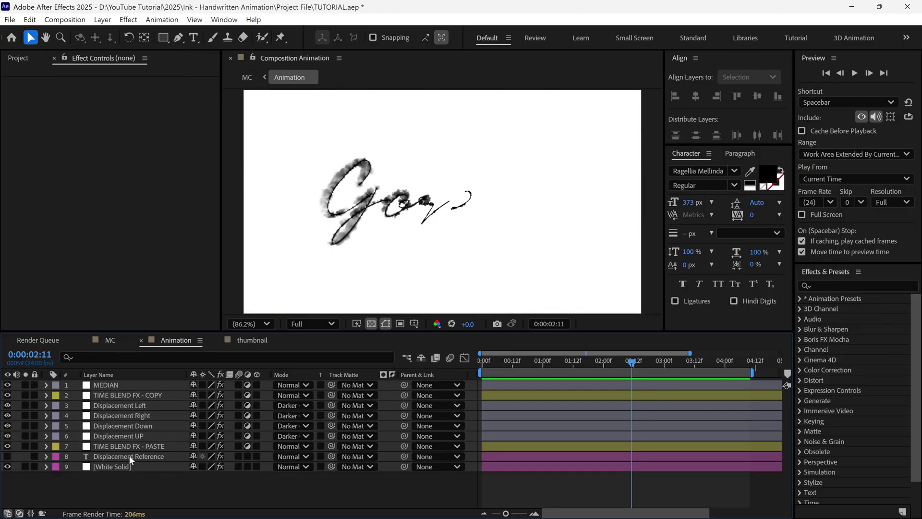
click(139, 448)
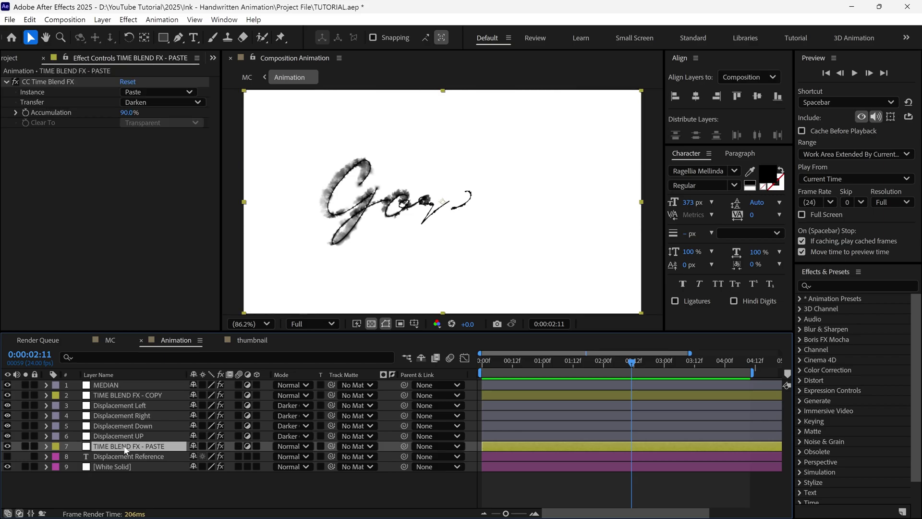
scroll(393, 184, up, 2)
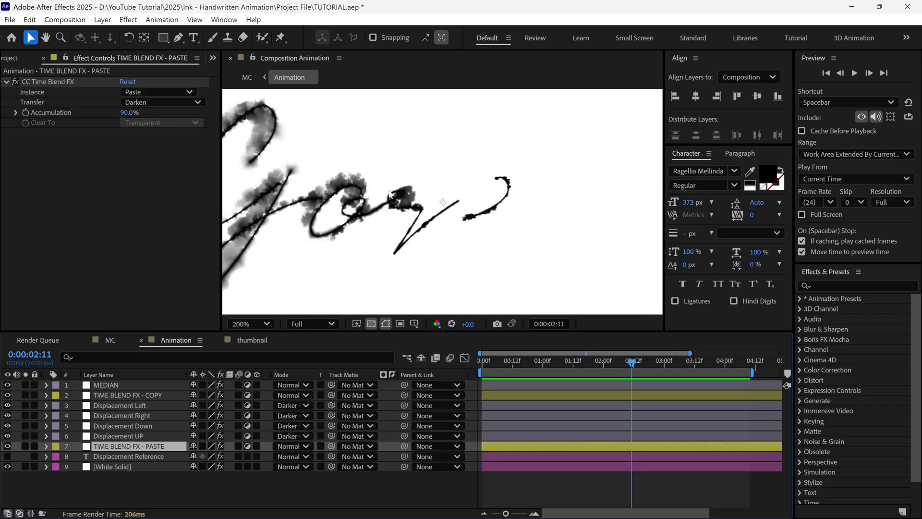
scroll(367, 191, down, 1)
click(127, 112)
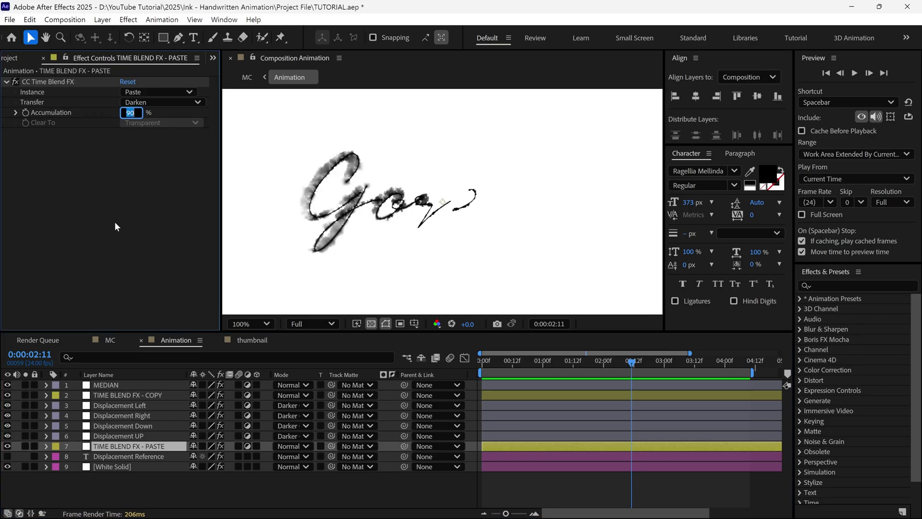
key(Return)
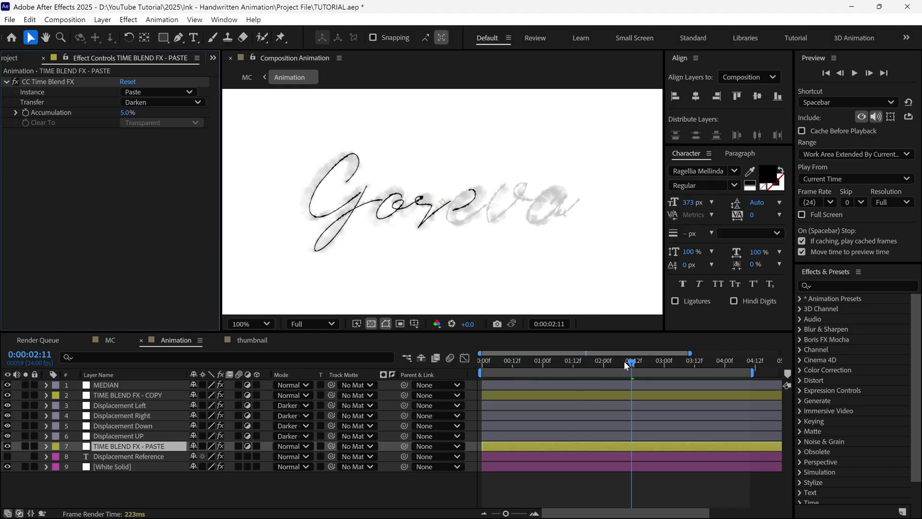
Clear the disk cache, preview from the start, and scrub the write-on in MC
drag(624, 361, 431, 375)
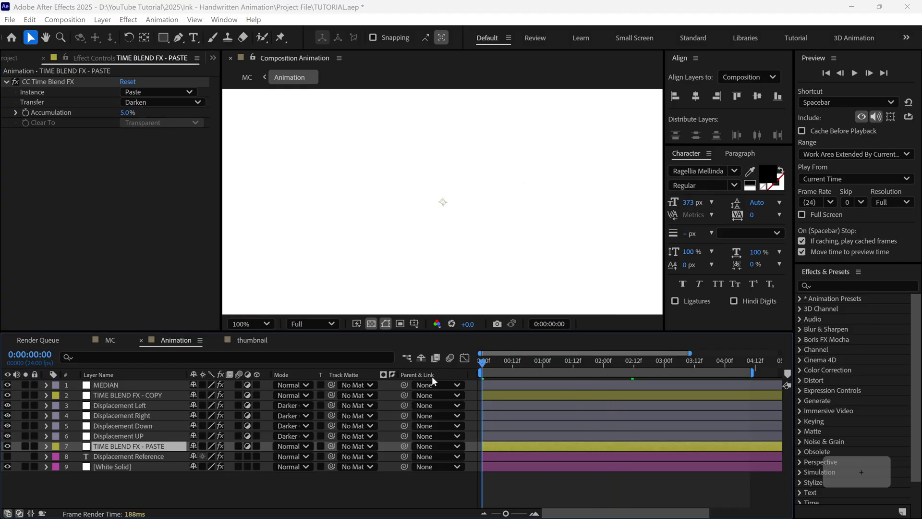
key(shift+x)
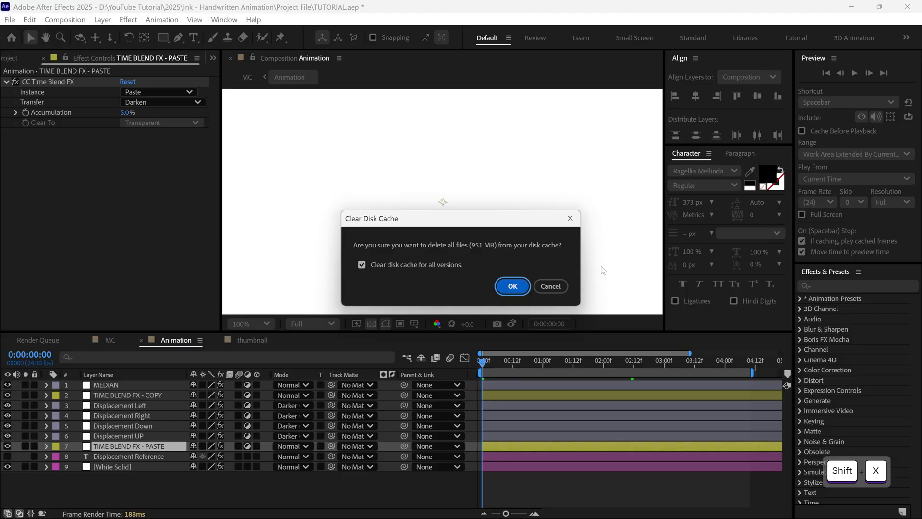
click(513, 285)
key(space)
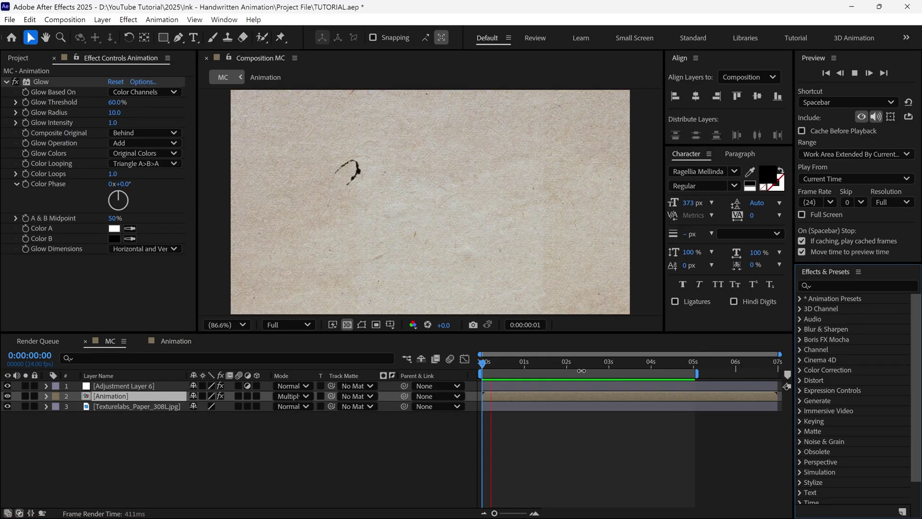
mouse_move(504, 361)
mouse_down()
mouse_move(633, 364)
mouse_move(486, 370)
mouse_up()
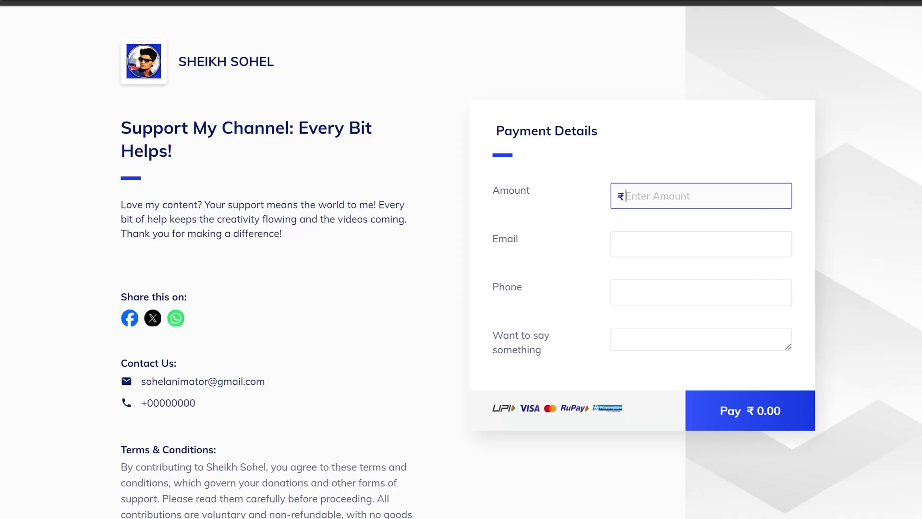
Try several donation amounts, finally entering 23 for a ₹23.00 total
text(1000)
key(BackSpace)
key(BackSpace)
key(BackSpace)
text(000)
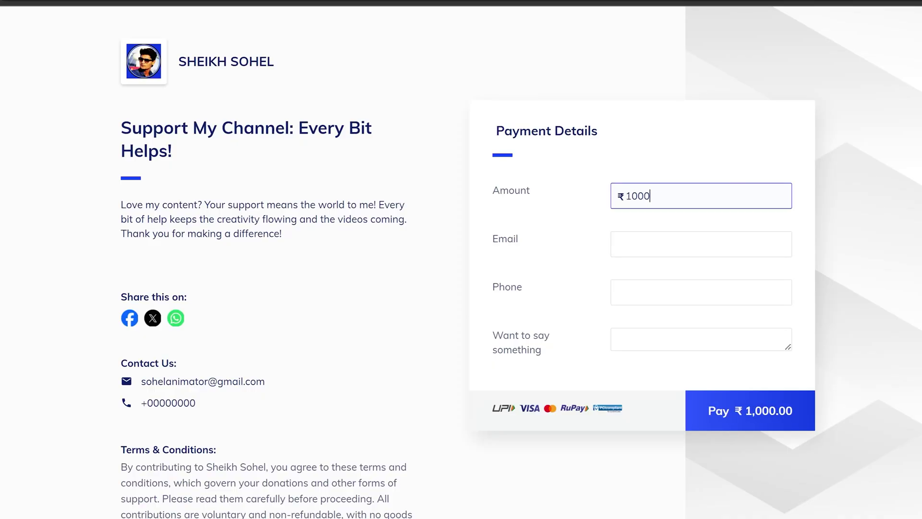
key(BackSpace)
key(BackSpace)
key(BackSpace)
key(BackSpace)
text(500)
key(BackSpace)
key(BackSpace)
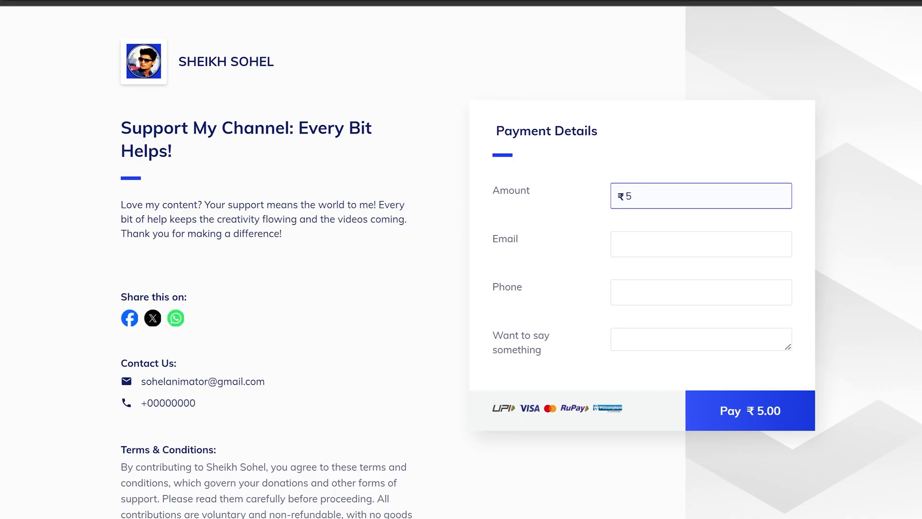
key(BackSpace)
text(300)
key(BackSpace)
key(BackSpace)
key(BackSpace)
text(400)
key(BackSpace)
key(BackSpace)
key(BackSpace)
text(150)
key(BackSpace)
key(BackSpace)
key(BackSpace)
text(23)
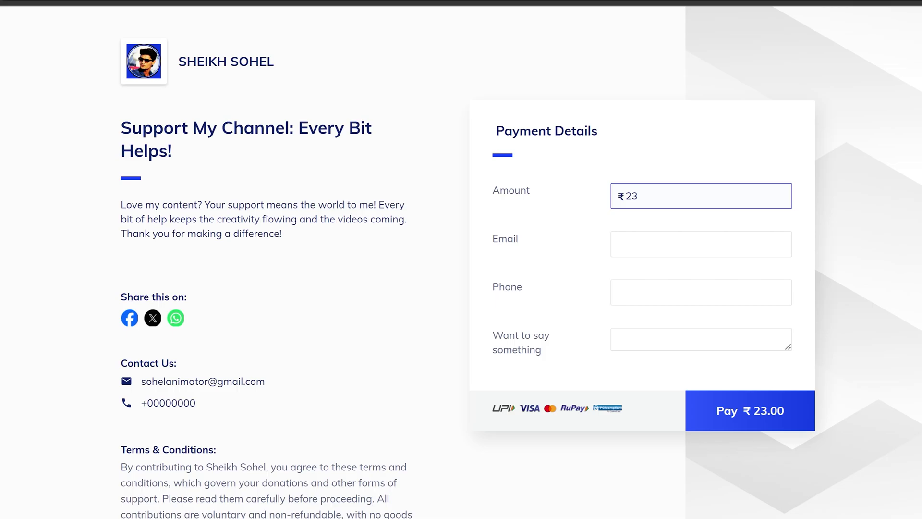